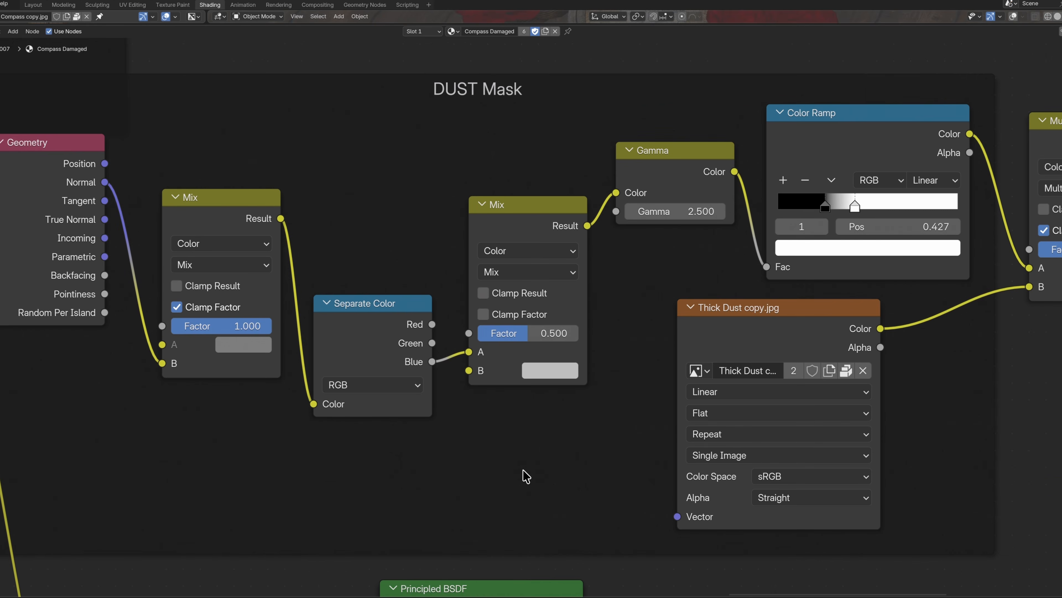
scroll(524, 475, down, 4)
scroll(524, 474, down, 5)
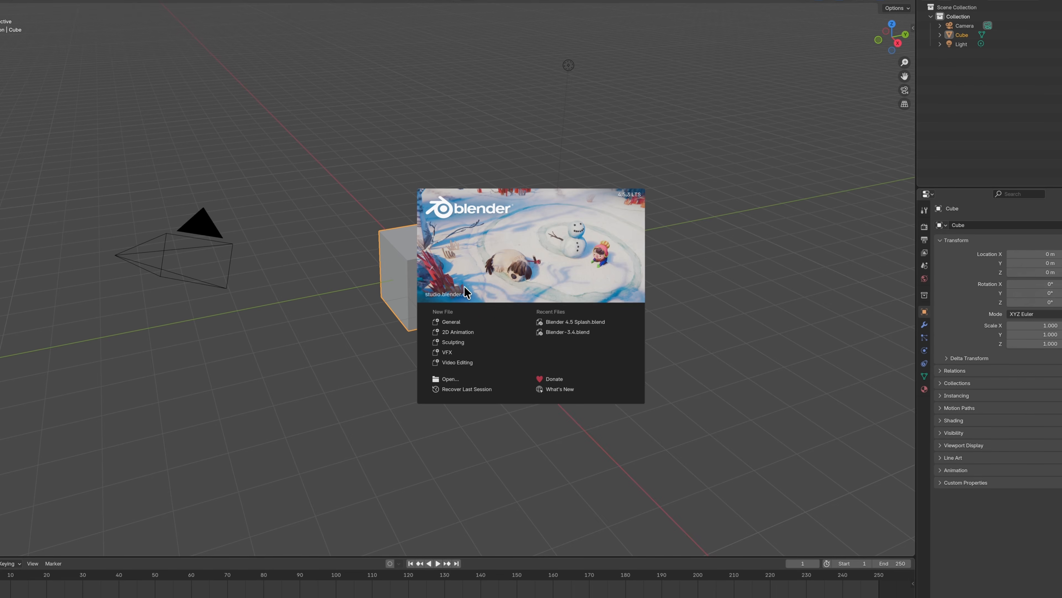
Dismiss the startup splash screen and examine the scene objects from several angles
click(361, 245)
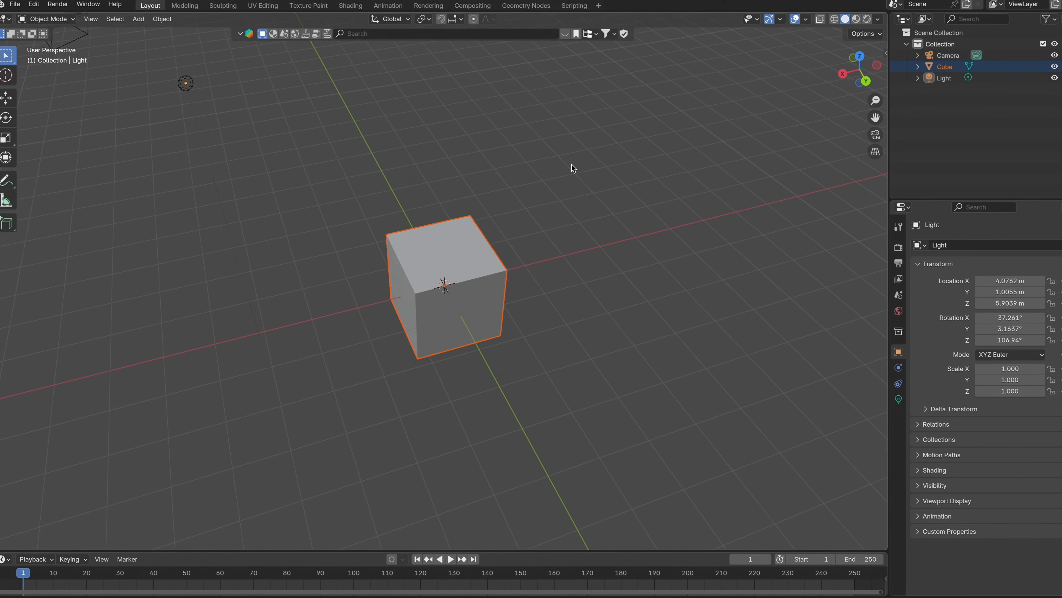
middle_drag(572, 167, 377, 175)
click(876, 151)
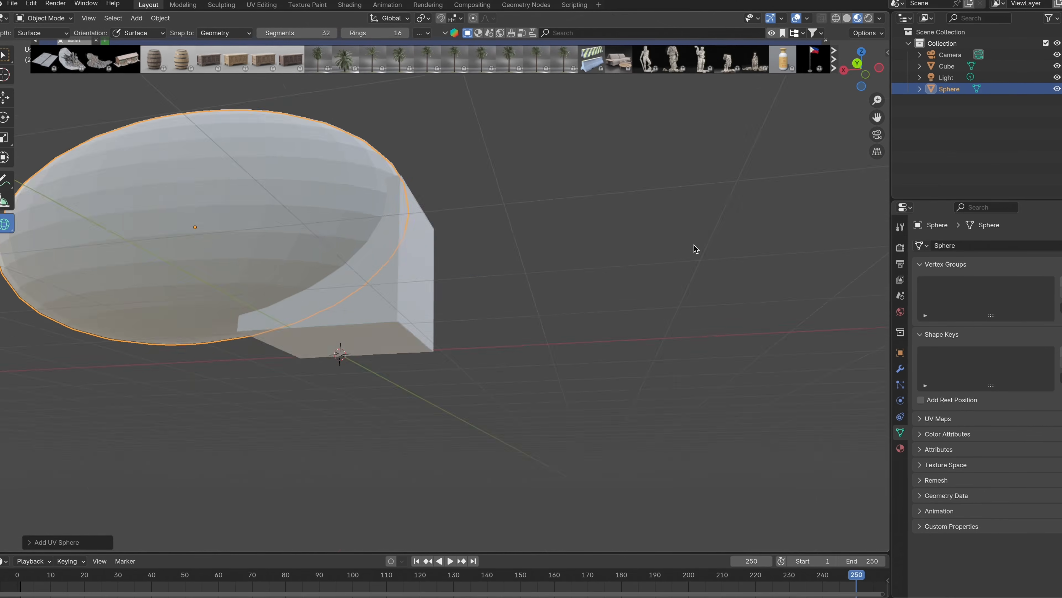
middle_drag(694, 249, 427, 280)
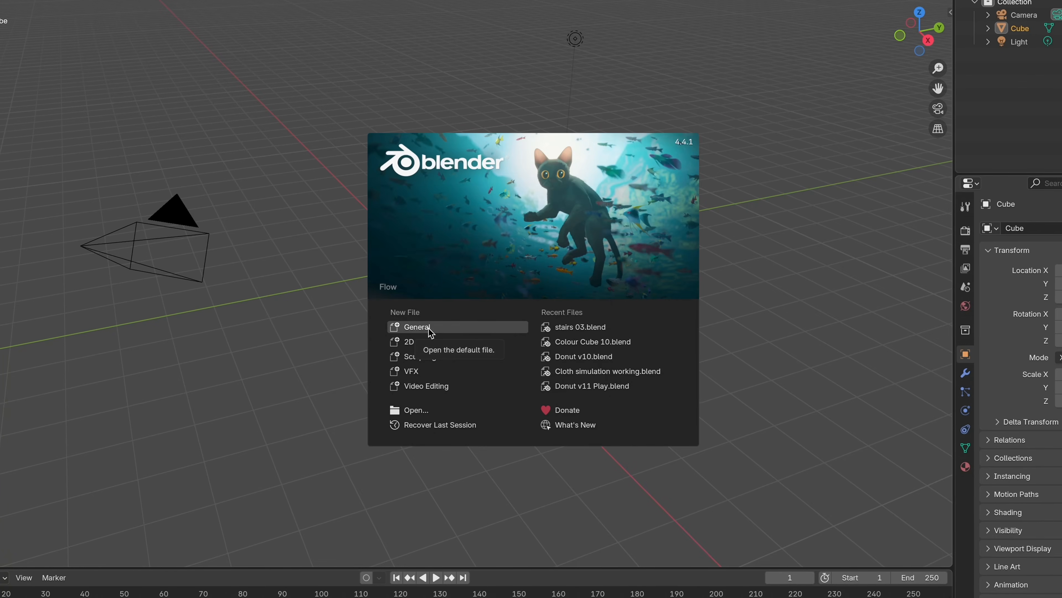
Start a new General file
click(431, 328)
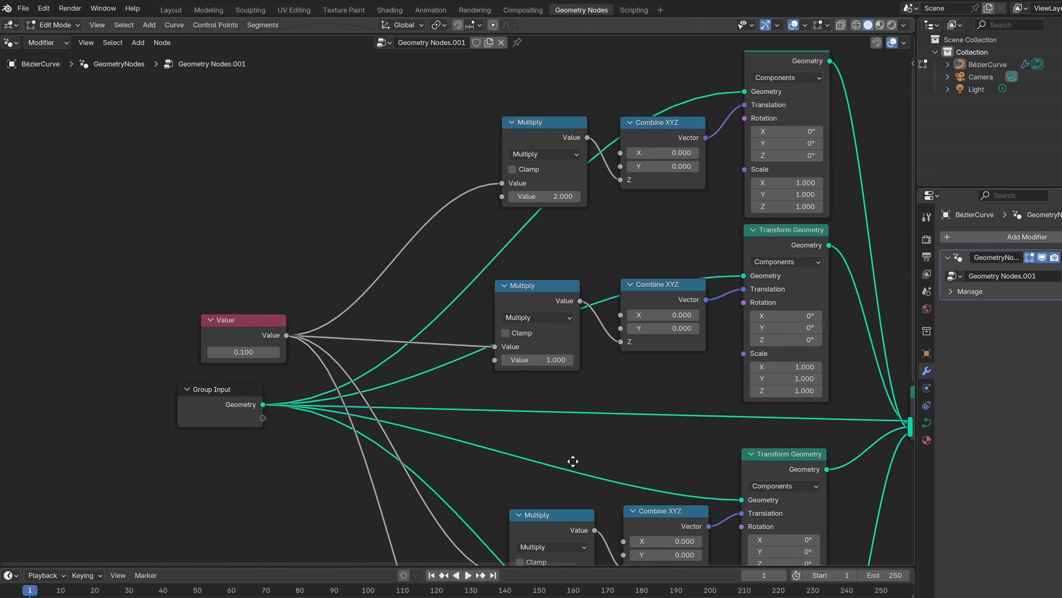
middle_drag(573, 461, 634, 430)
scroll(635, 432, up, 2)
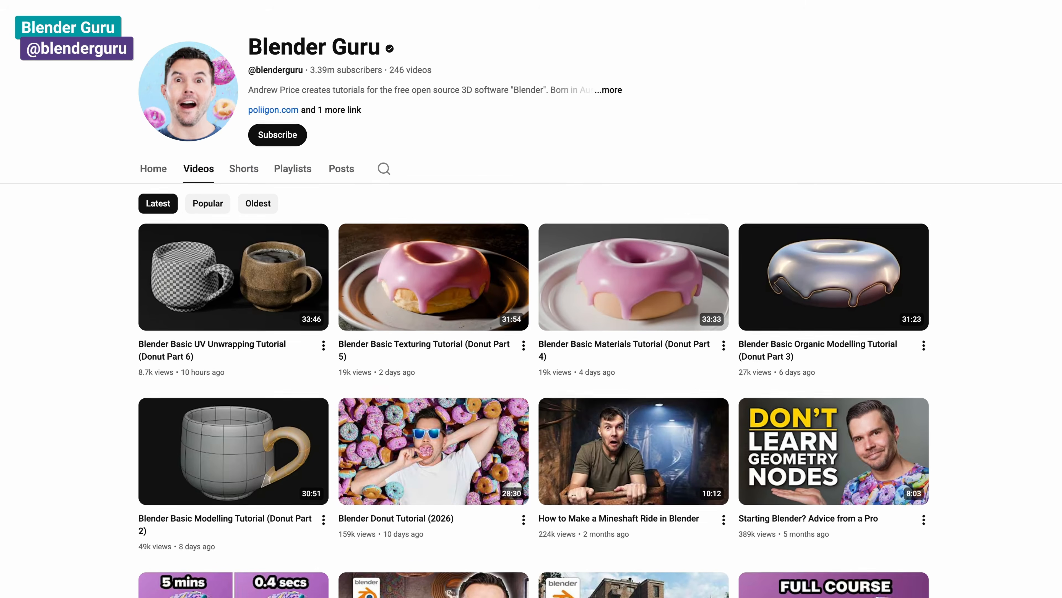
scroll(531, 318, down, 3)
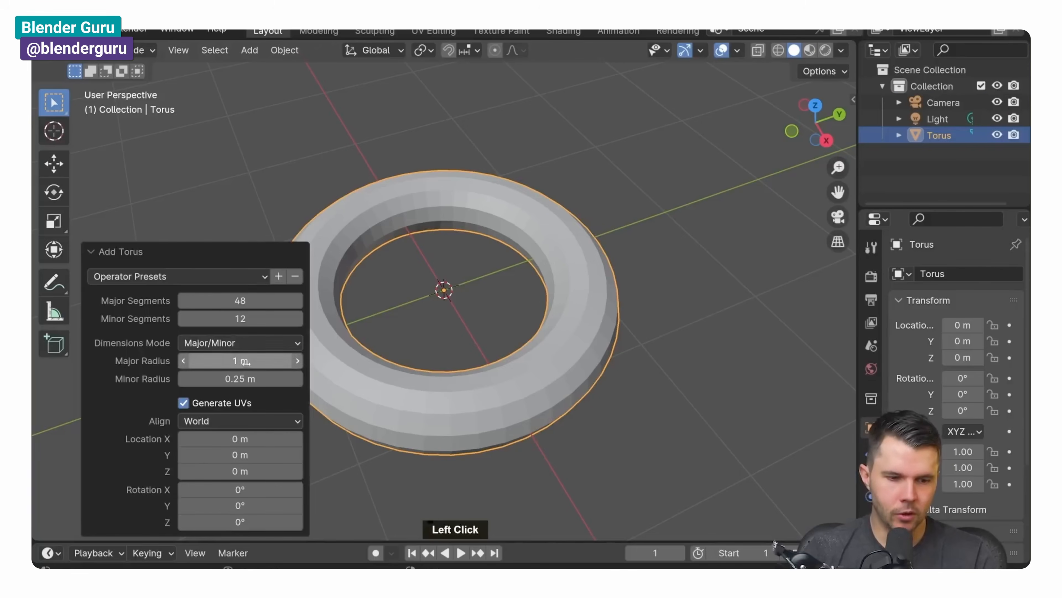
Adjust the major radius of the newly added torus
drag(244, 362, 235, 361)
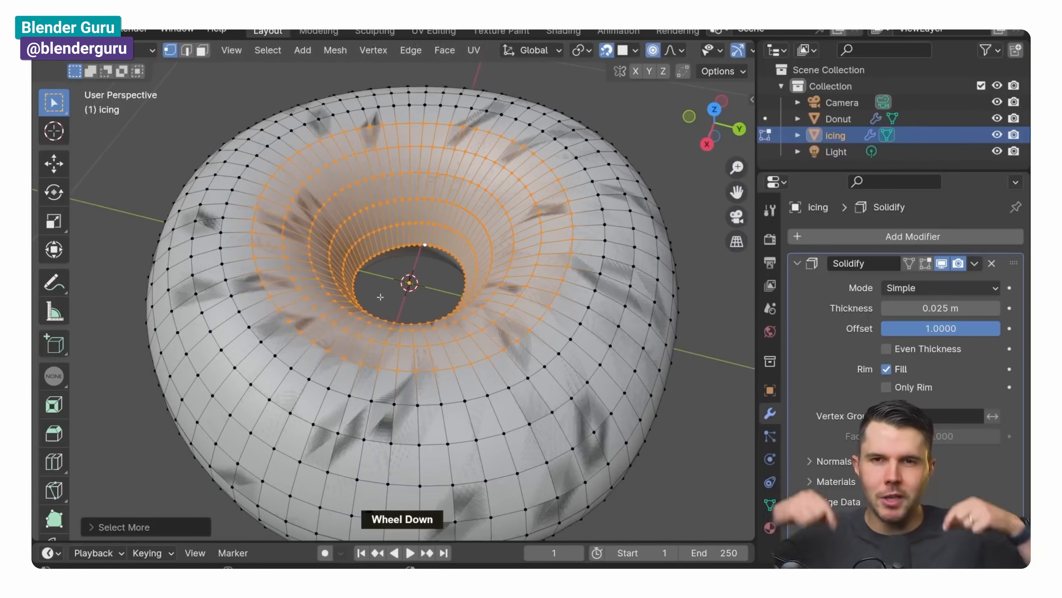
click(267, 49)
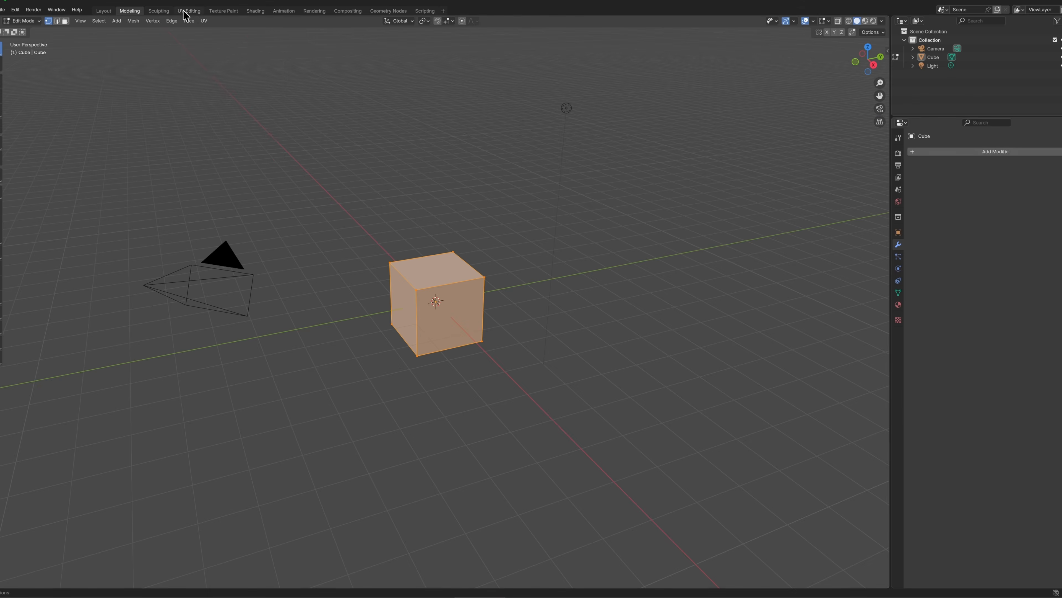
Look through the Sculpting and UV Editing workspaces with the default cube
click(169, 11)
click(188, 12)
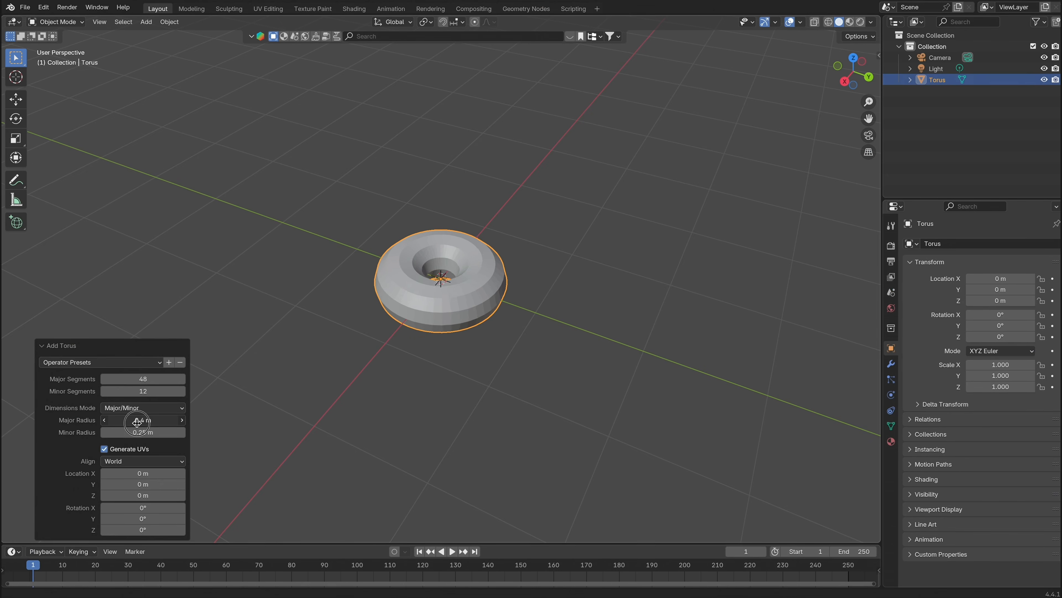
Adjust the new torus's major radius to form the donut shape and shade it smooth
drag(137, 420, 166, 423)
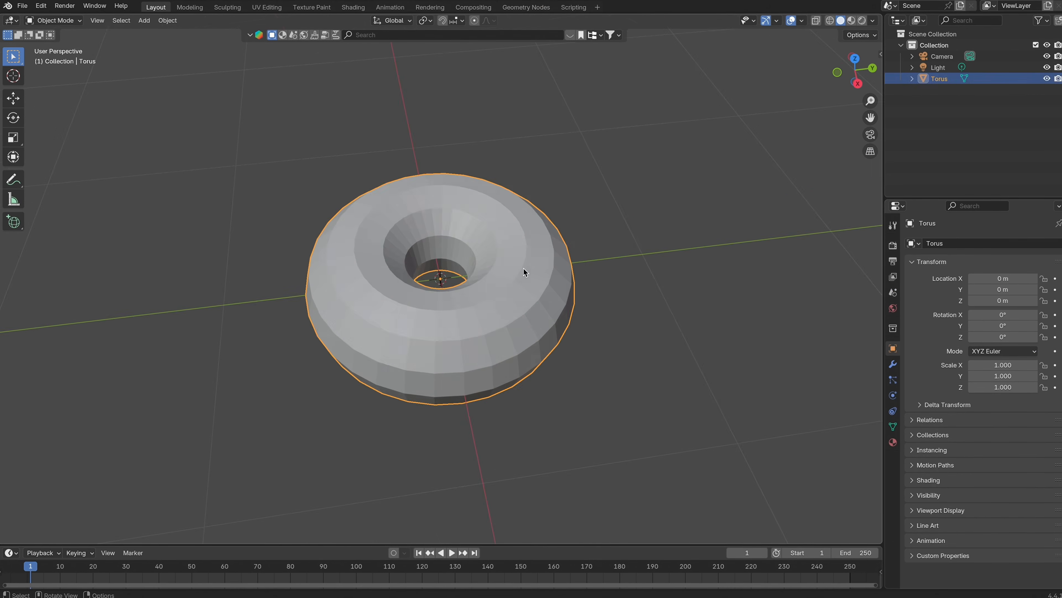
right_click(524, 271)
click(516, 259)
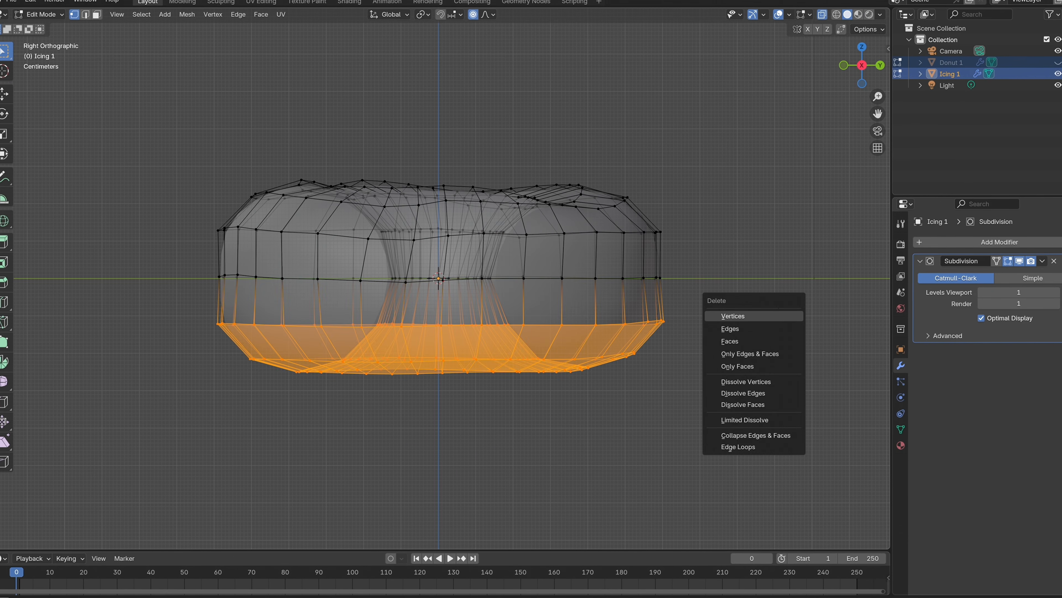
Delete the vertices of the icing's lower half and add a Shrinkwrap modifier to the icing
click(733, 316)
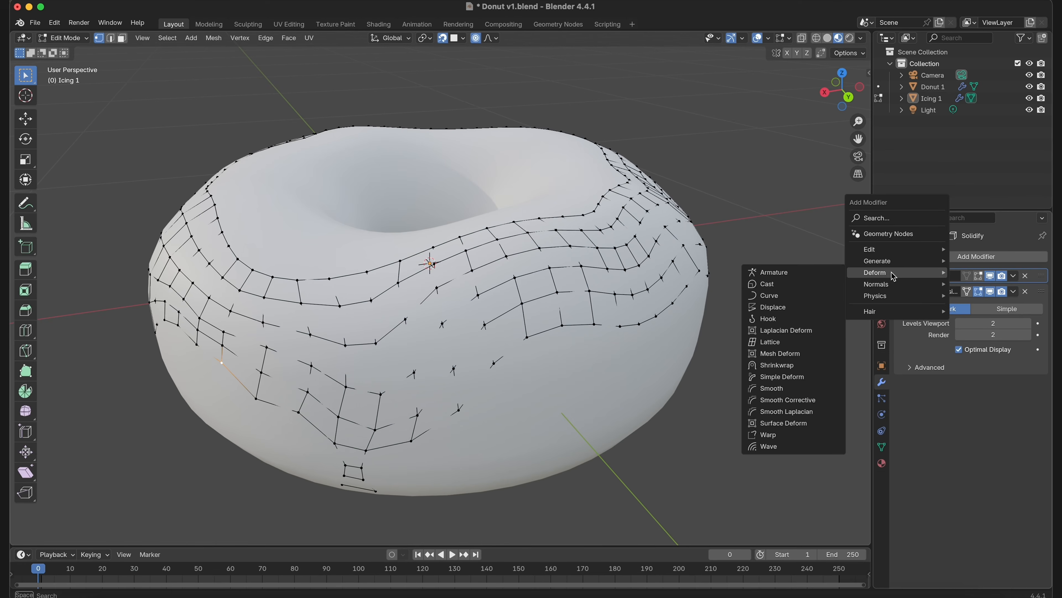
click(785, 366)
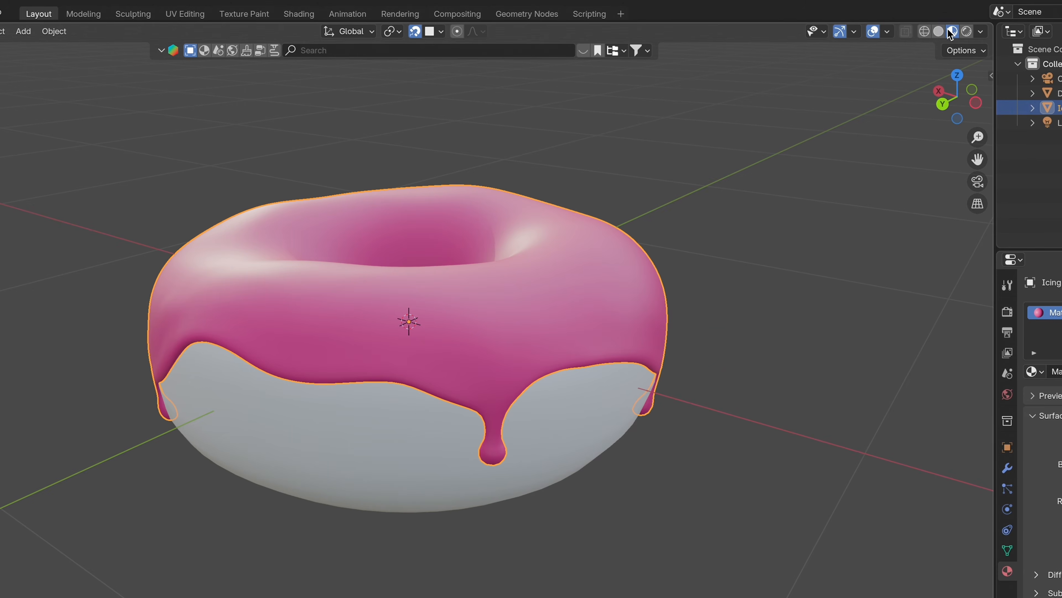
Add a mesh plane at the origin beneath the donut
click(172, 43)
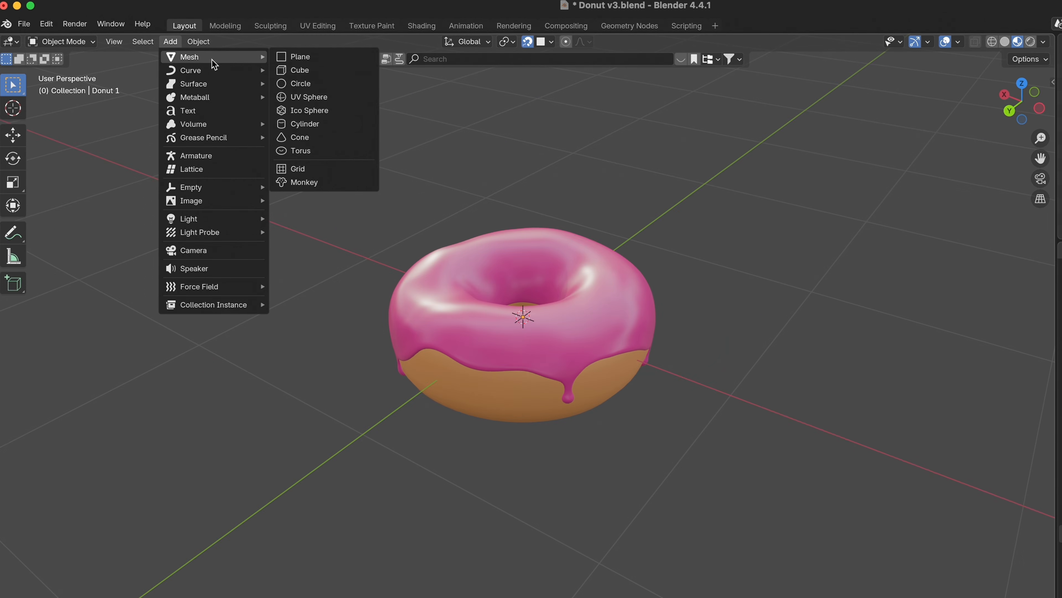
click(362, 61)
middle_drag(813, 337, 758, 310)
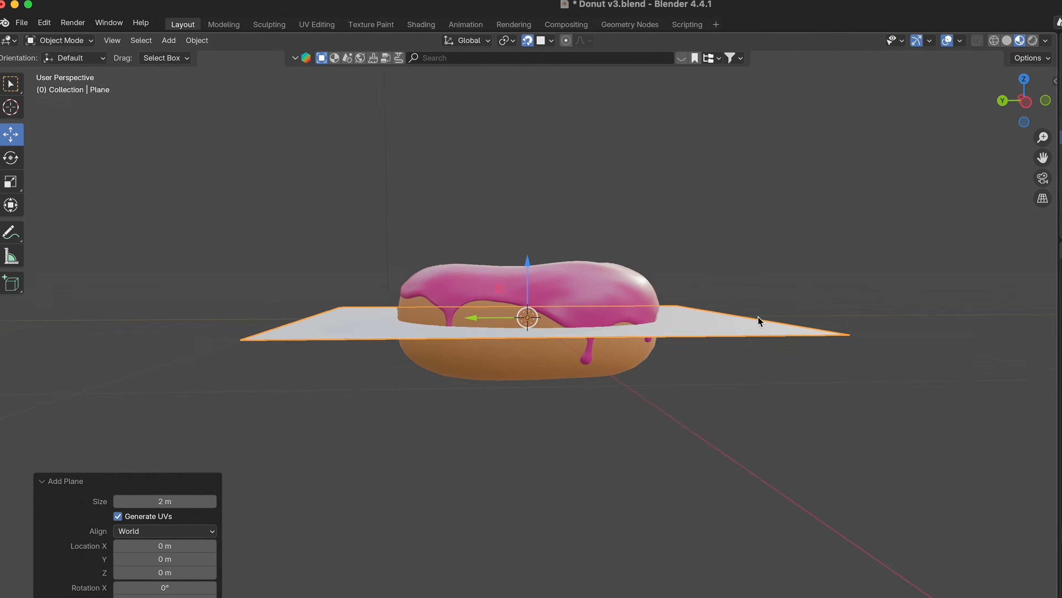
Move the iced donut vertically along Z so that it rests on top of the plane
right_click(610, 336)
mouse_move(611, 336)
mouse_move(447, 274)
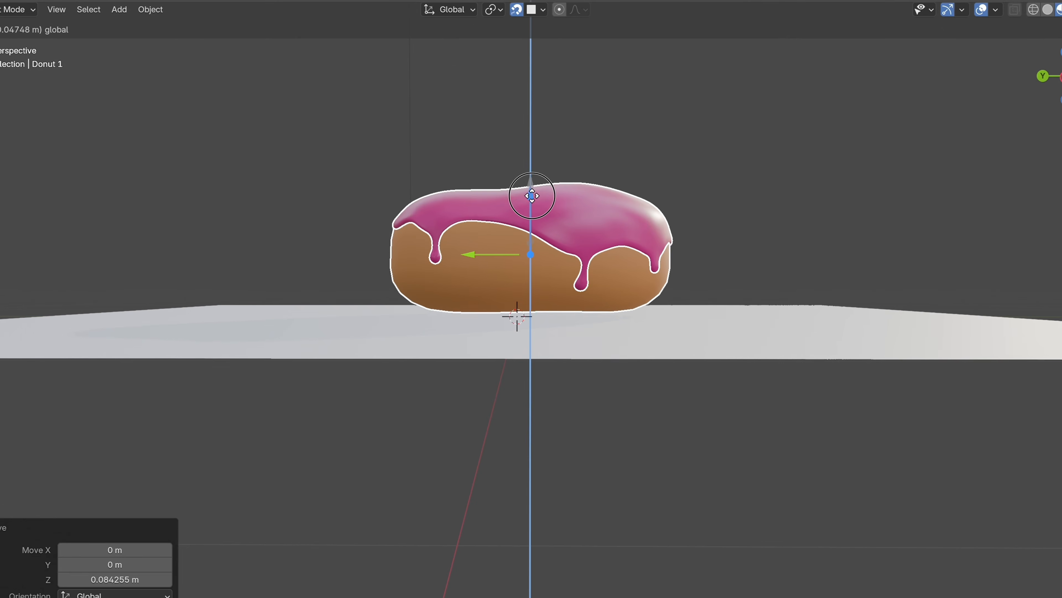
drag(531, 191, 532, 209)
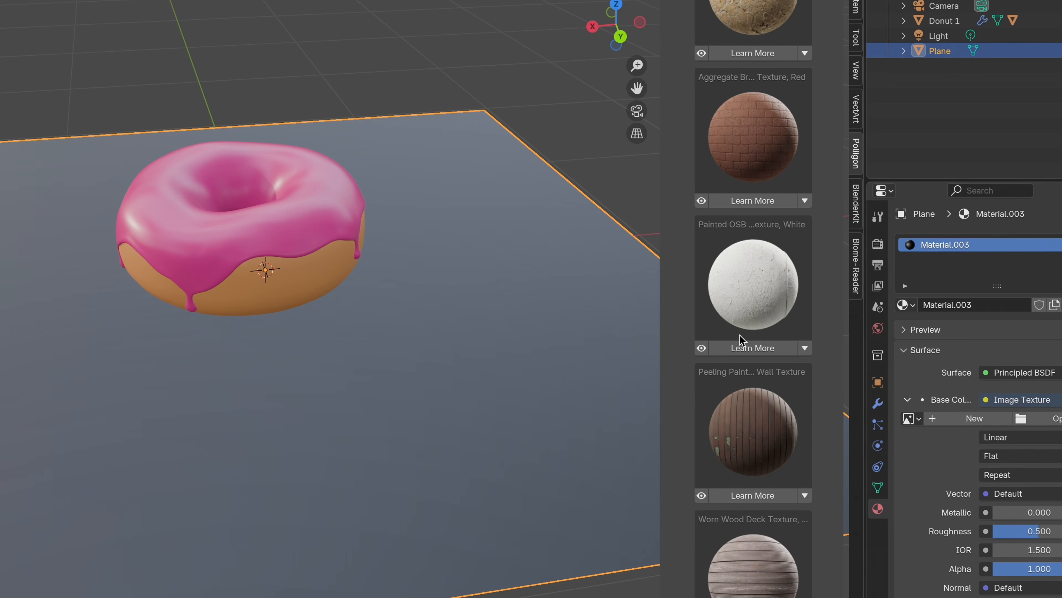
Apply the gray Denali Polished texture from the Poliigon library to the plane at 2K
scroll(739, 334, down, 2)
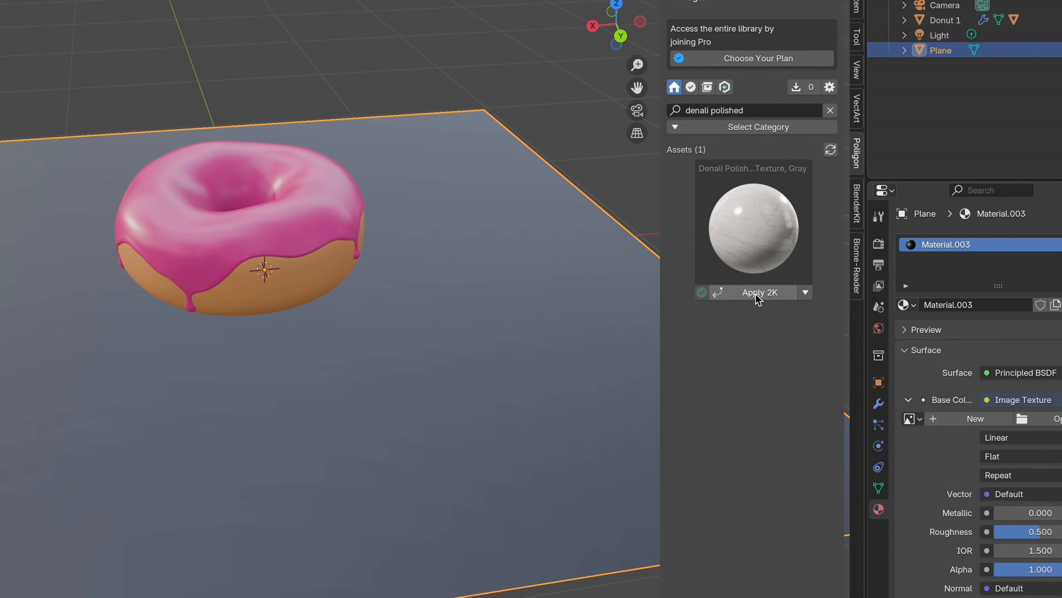
click(757, 293)
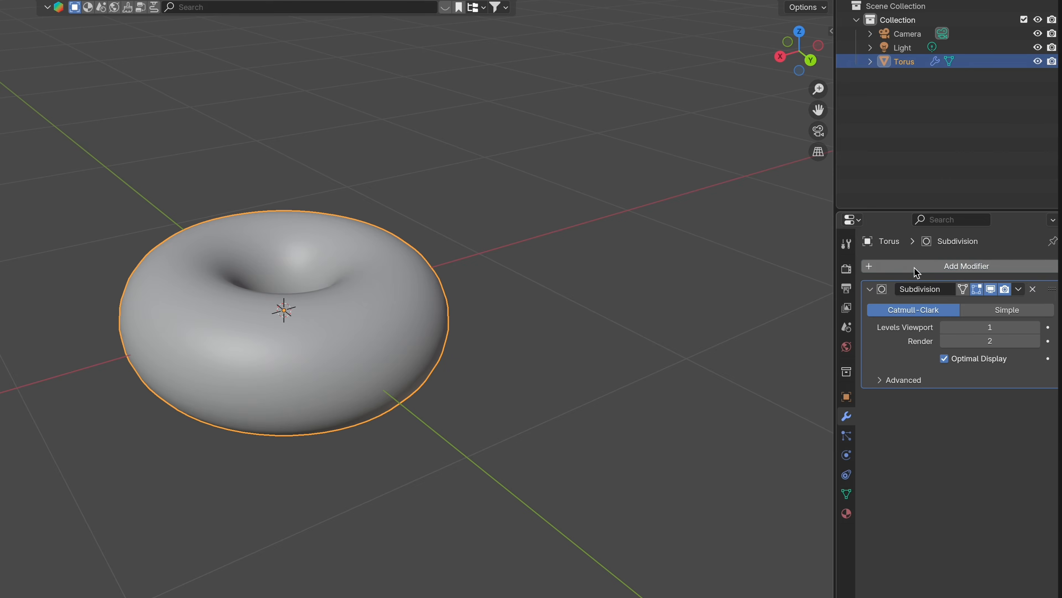
click(916, 272)
mouse_move(908, 271)
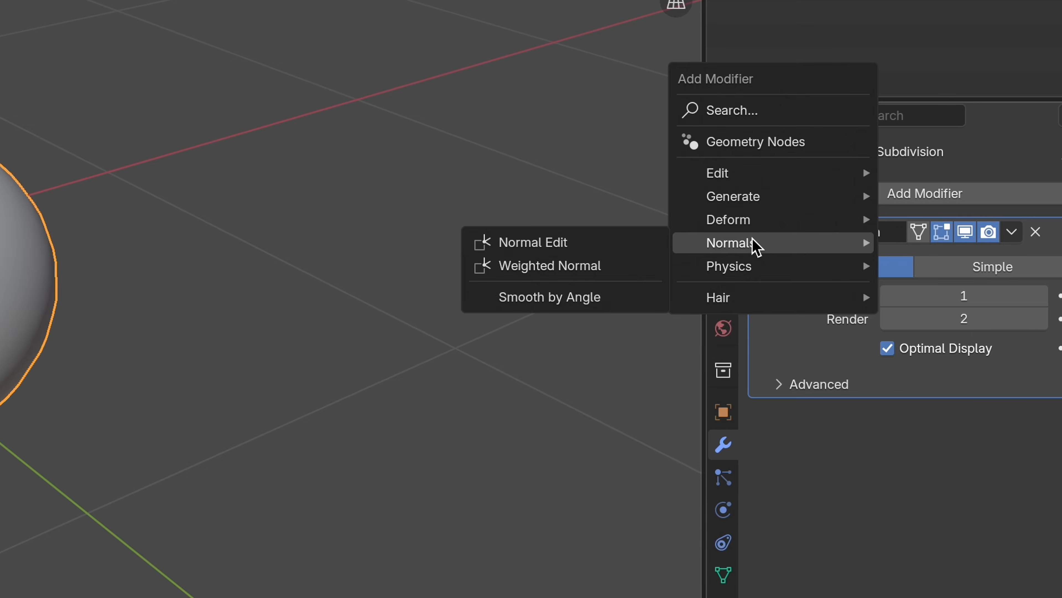
mouse_move(863, 307)
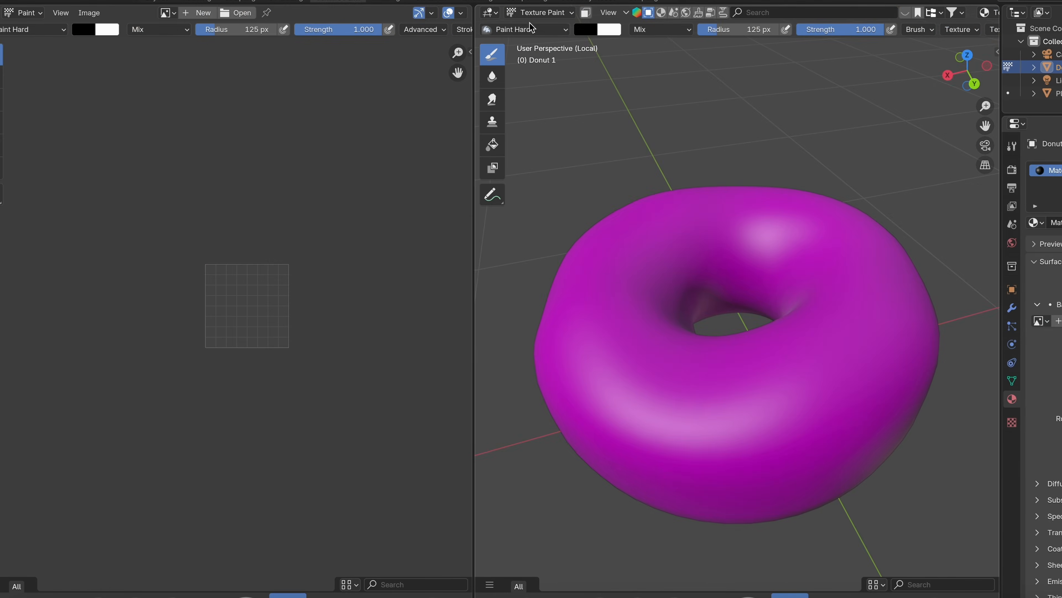
Paint a black stroke across the donut base texture with the 125 px Paint Hard brush
click(531, 27)
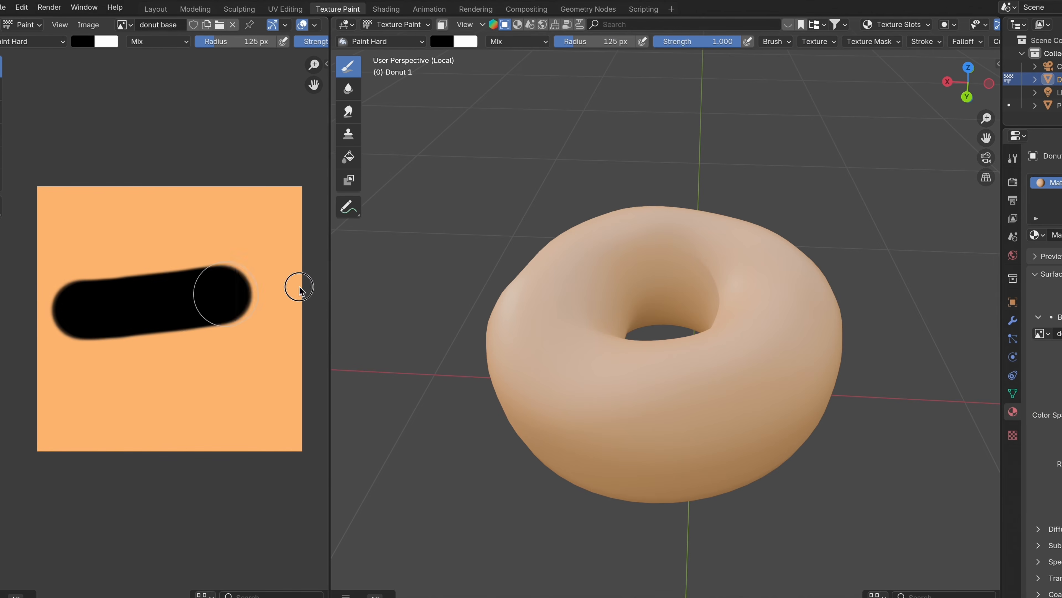
drag(296, 284, 457, 268)
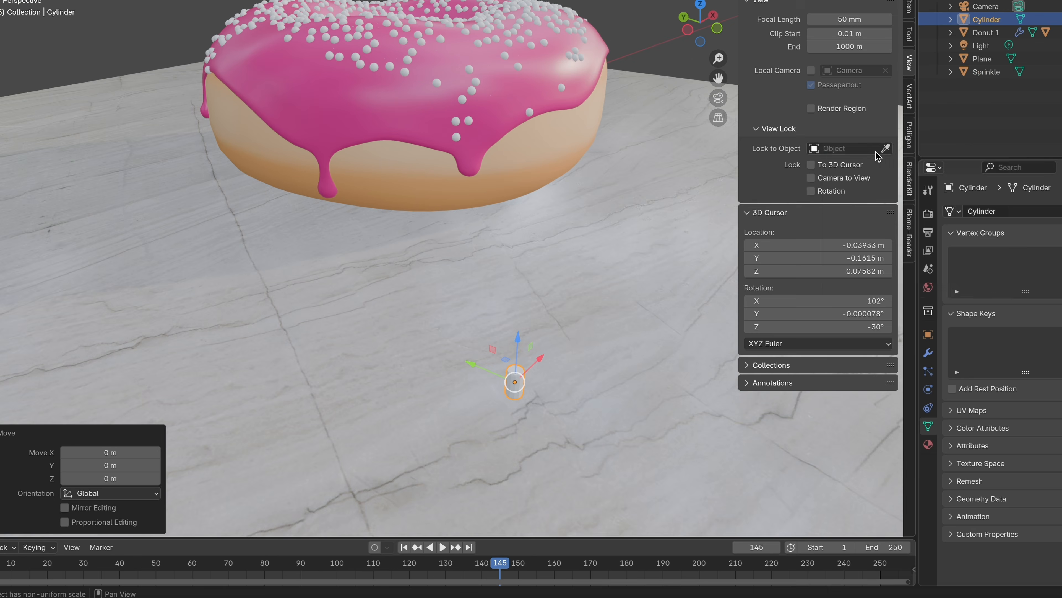
Lock the view to the Cylinder object and try moving the cylinder along the global Y axis
click(872, 149)
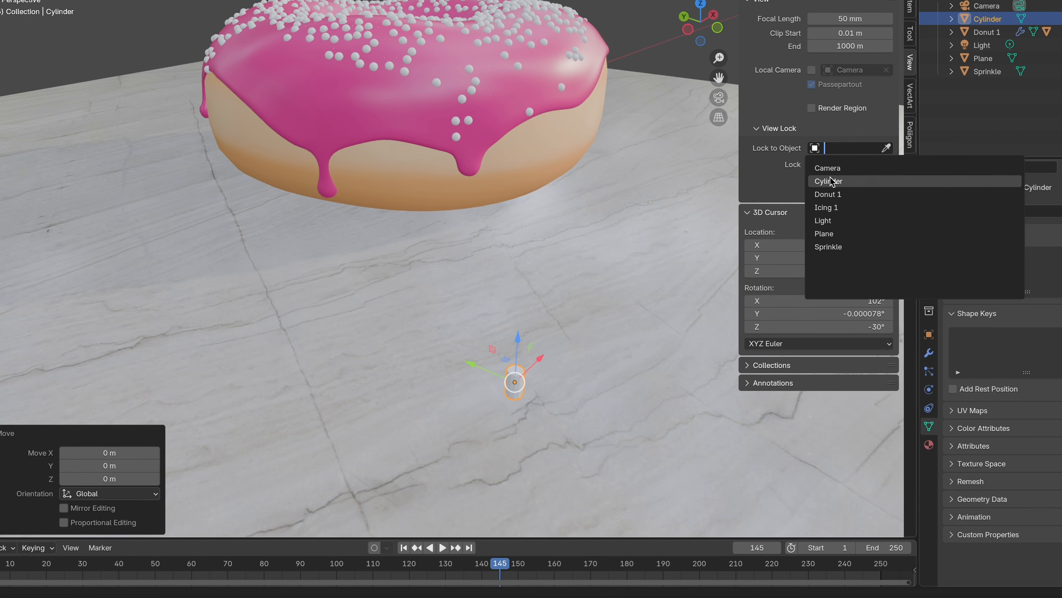
click(828, 181)
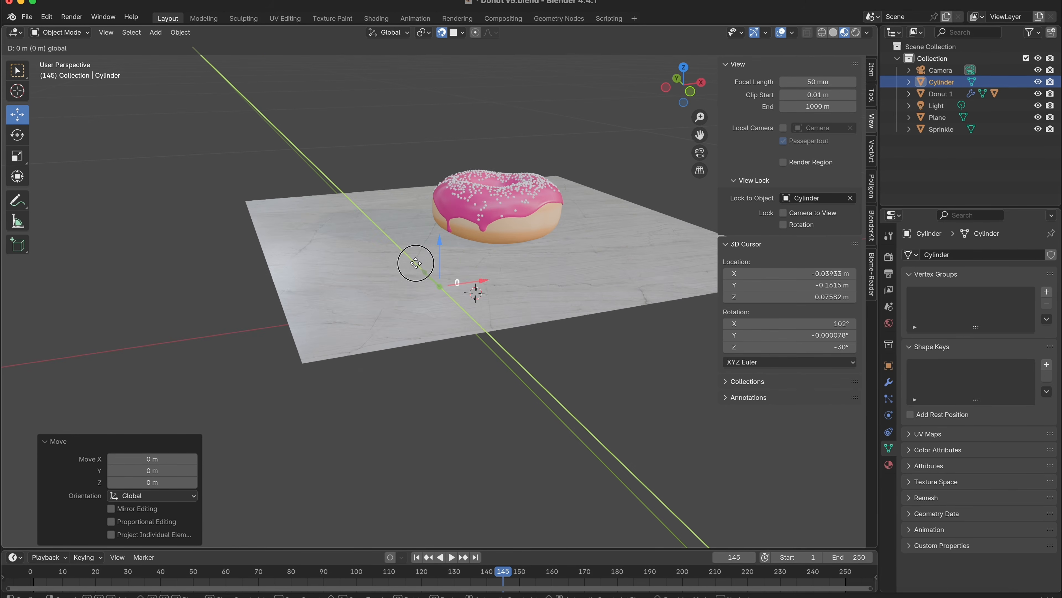
key(g)
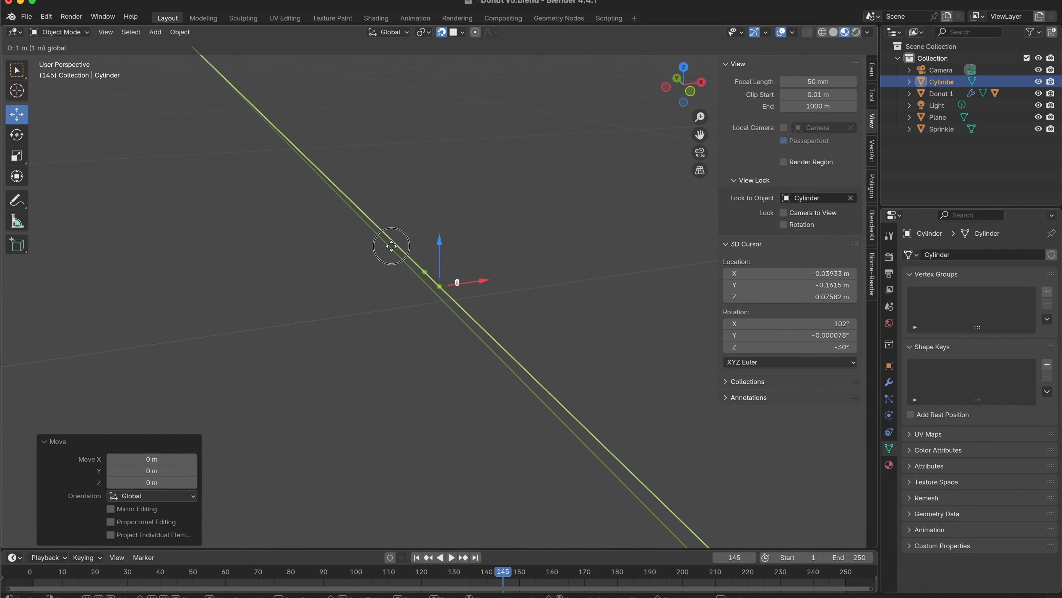
right_click(454, 287)
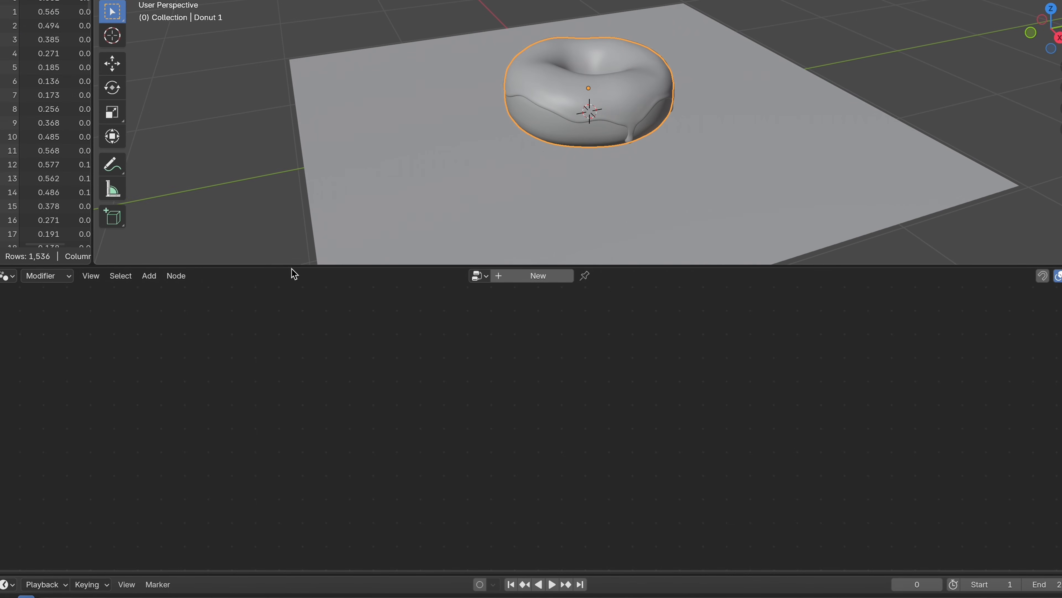
Enlarge the 3D view above the node editor and create a new geometry node tree for the icing
drag(291, 272, 284, 382)
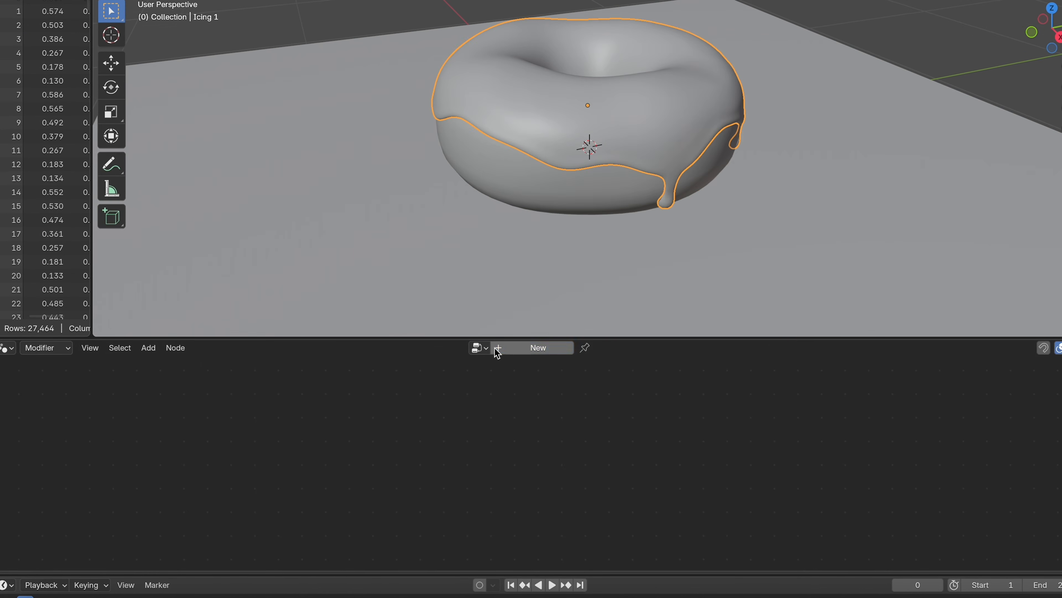
click(508, 352)
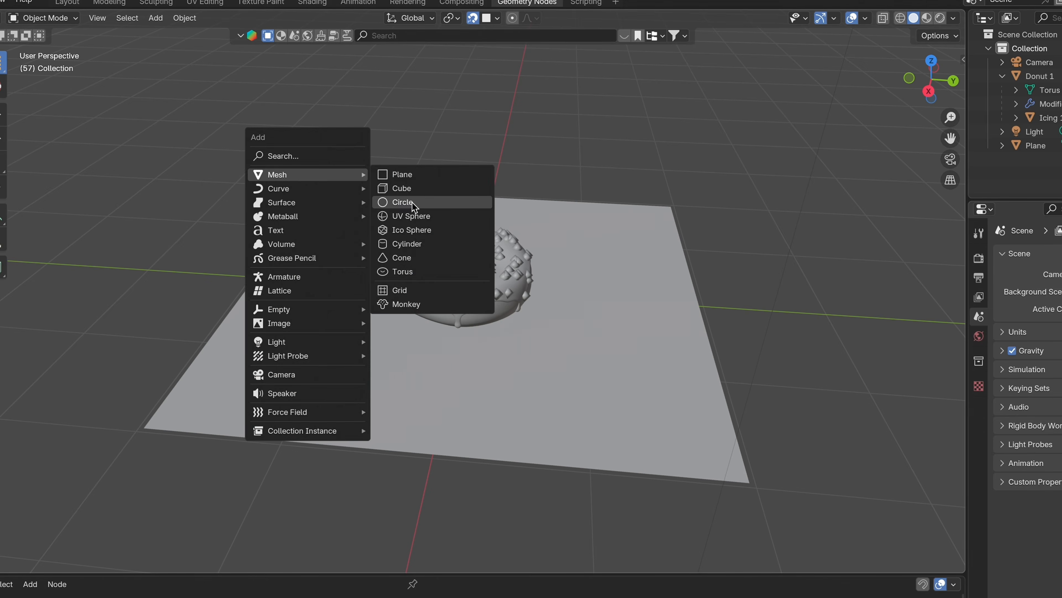
Add a mesh primitive for the sprinkle and raise the density of the points distributed over the icing
click(412, 203)
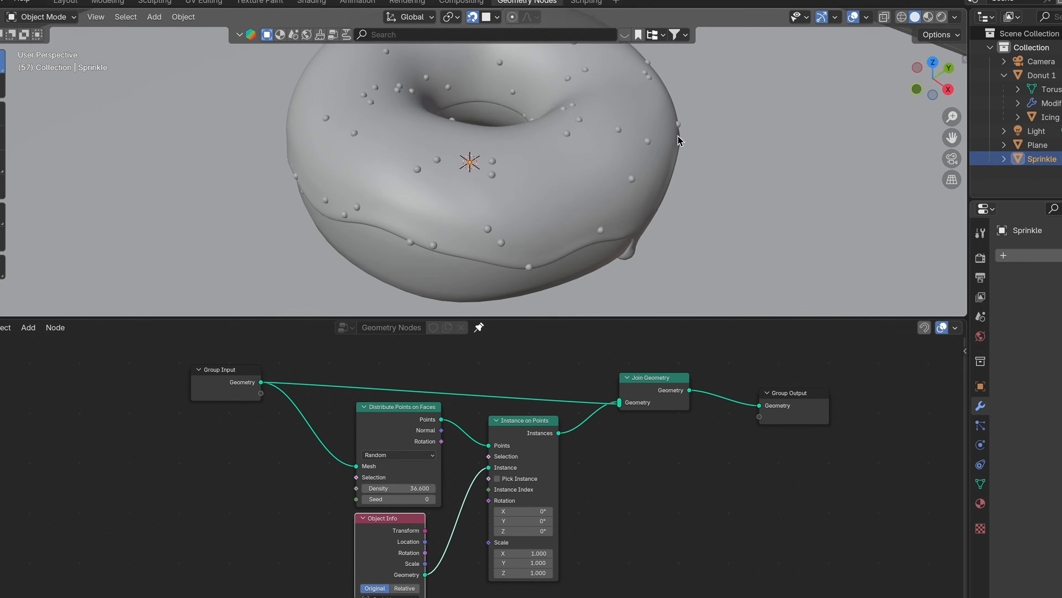
drag(398, 488, 418, 488)
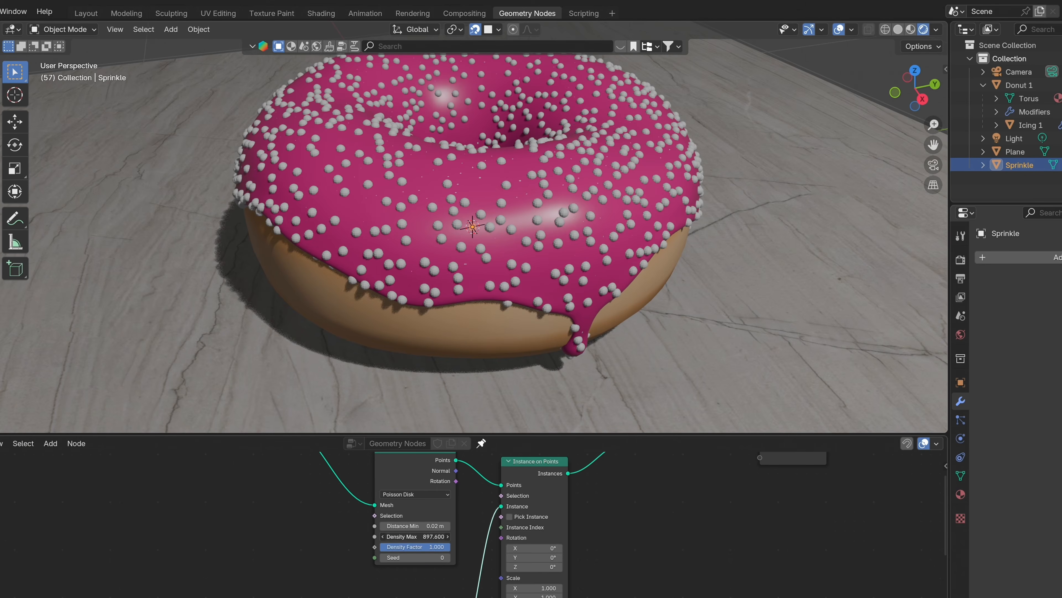
Select the icing with its sprinkles and isolate it in local view
click(492, 272)
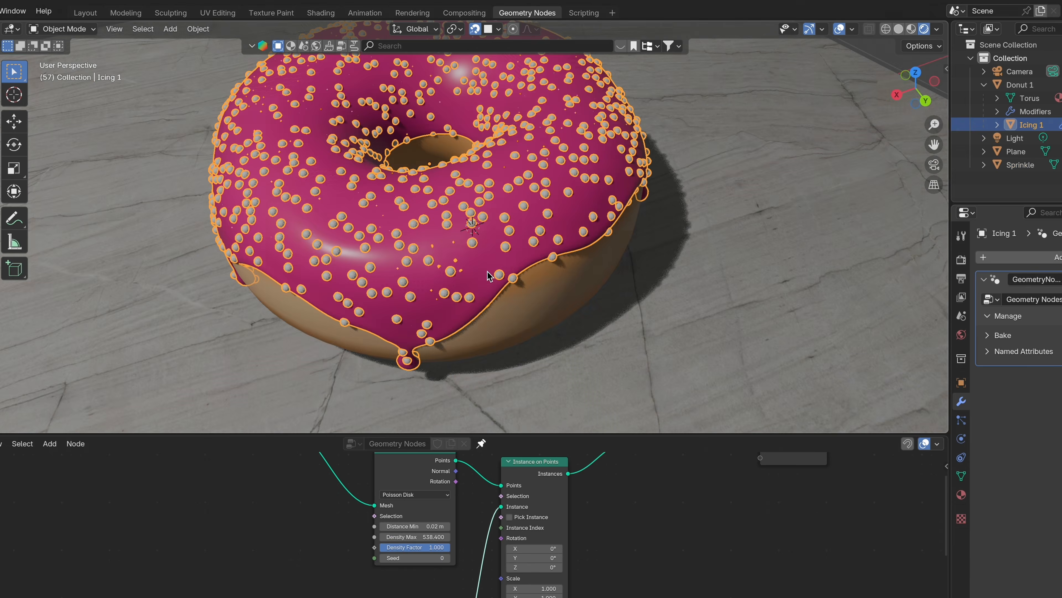
key(slash)
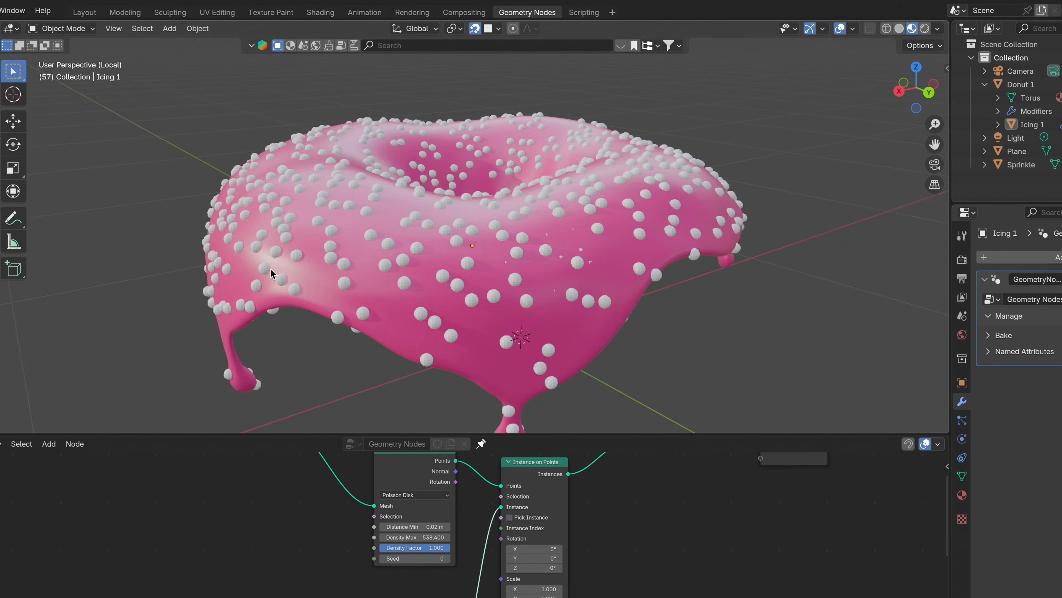
middle_drag(269, 268, 365, 286)
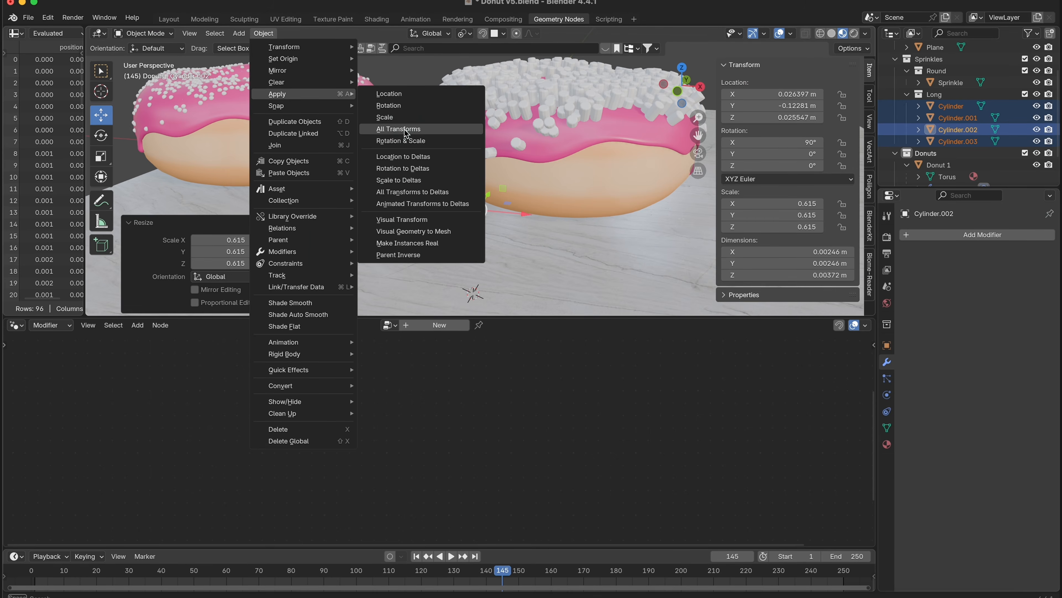
Apply all transforms to the selected long sprinkle cylinders
click(398, 129)
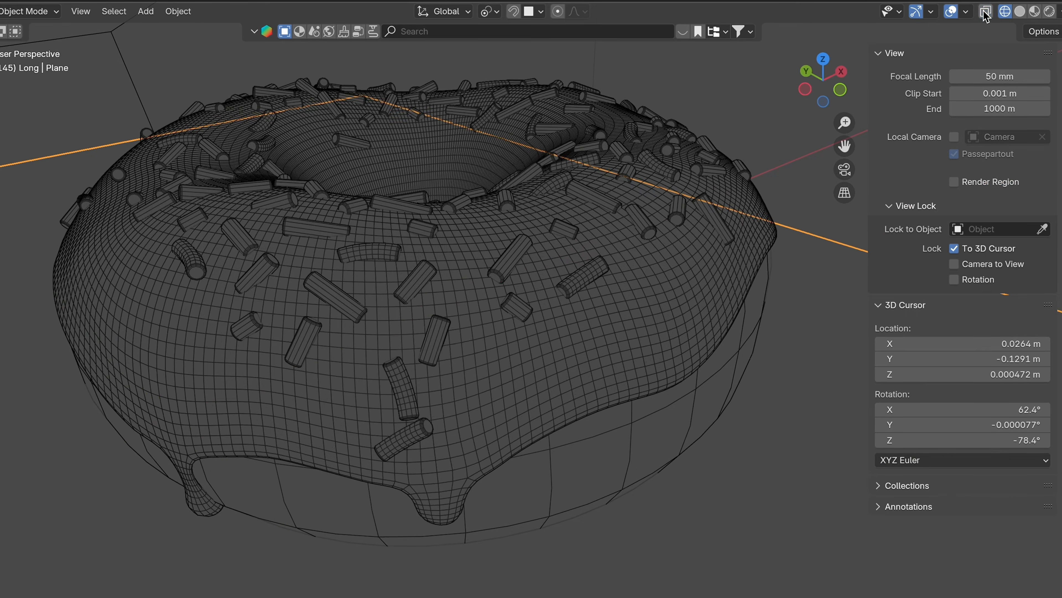
Show the sprinkled donut in solid, material preview and rendered viewport shading in turn
click(1020, 12)
click(1034, 11)
click(1050, 11)
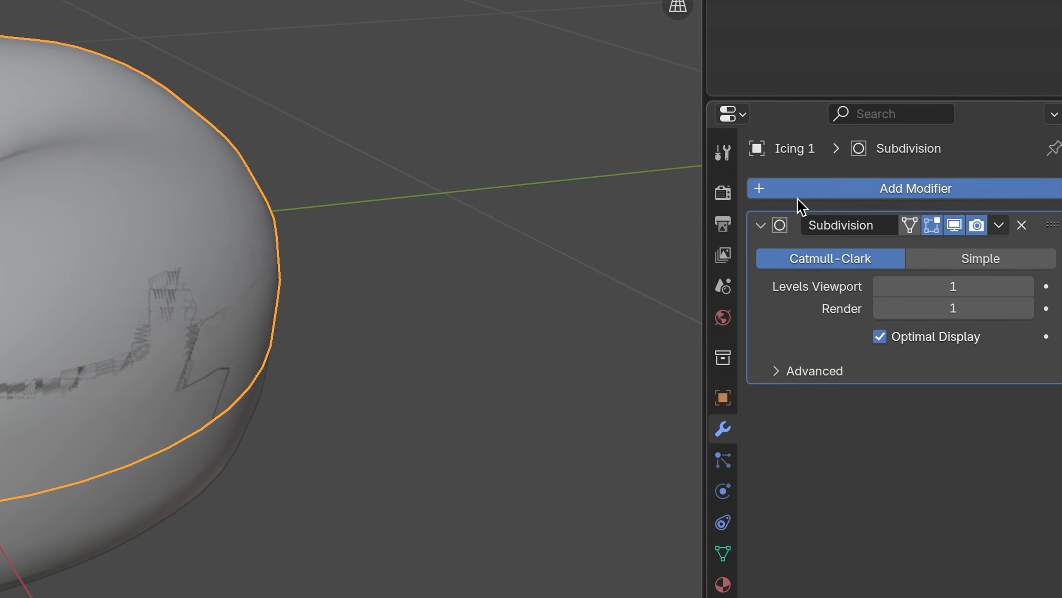
Add a Solidify modifier to the icing after its Subdivision modifier
click(797, 190)
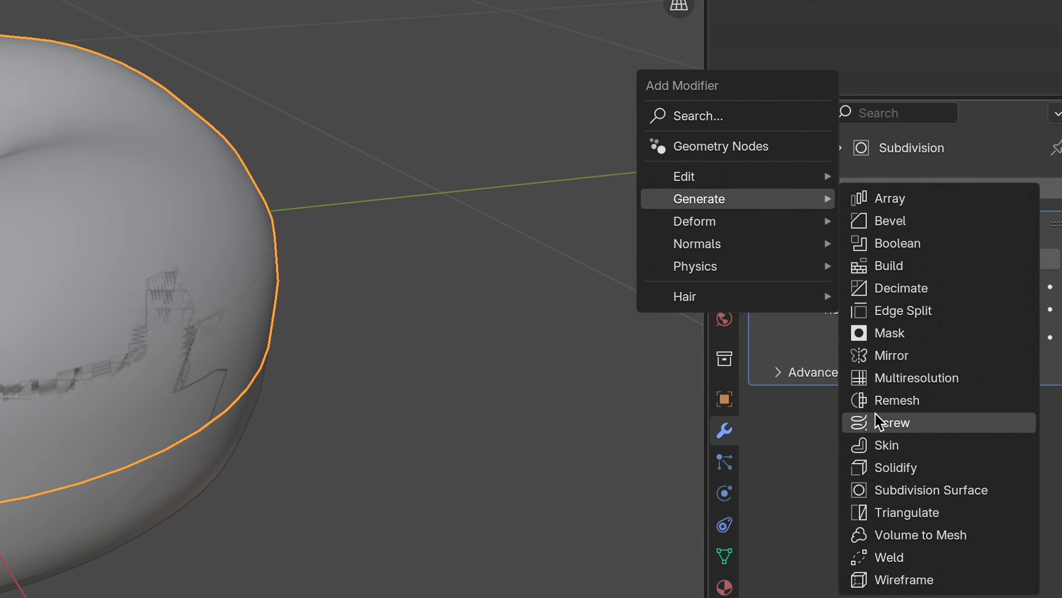
click(895, 467)
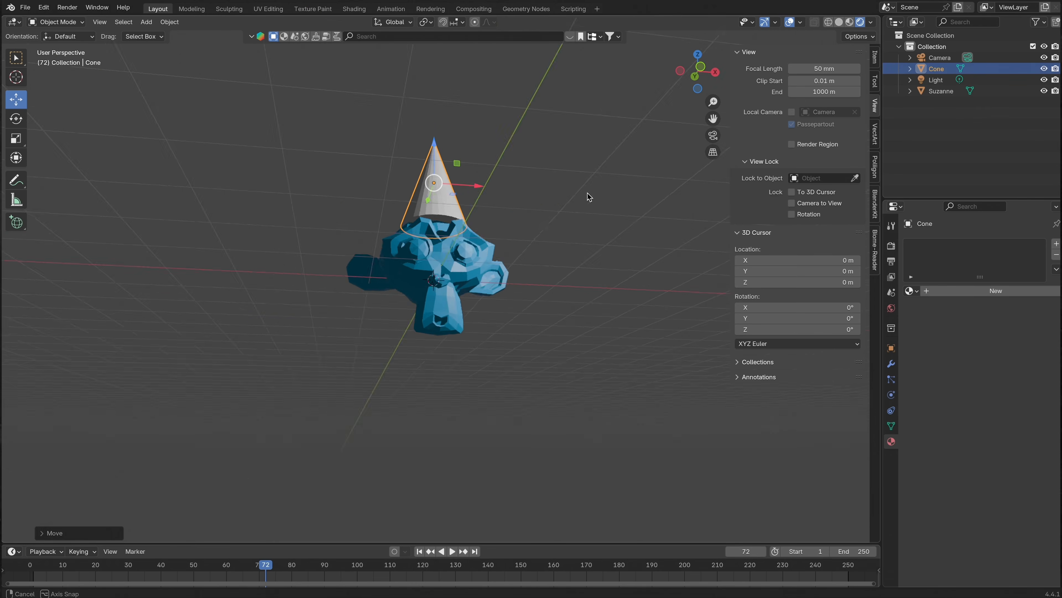
middle_drag(565, 224, 542, 245)
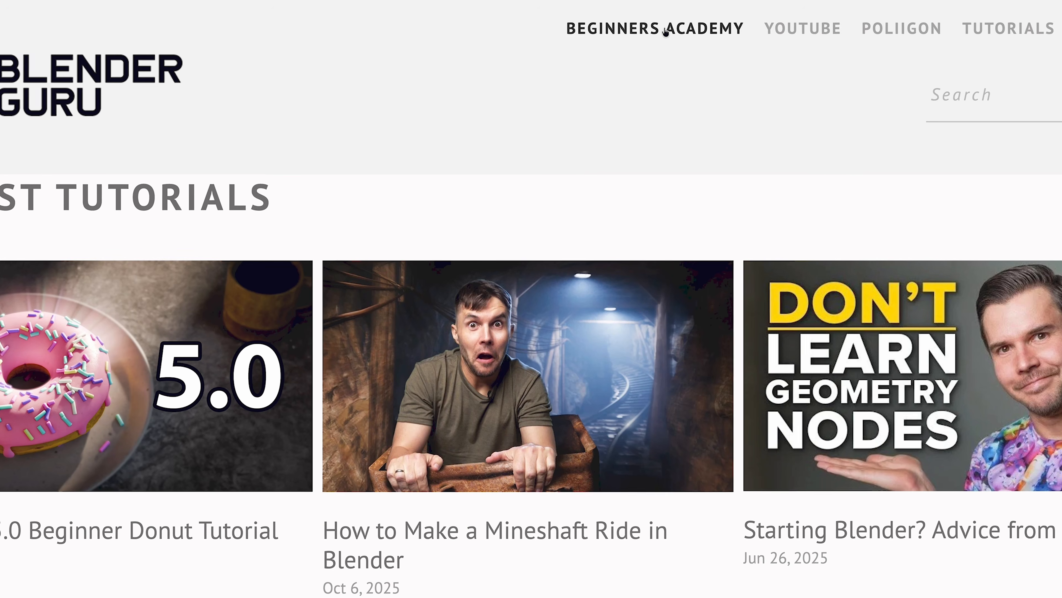
Switch to the Blender Guru website and open its Beginners Academy section
click(666, 31)
click(501, 219)
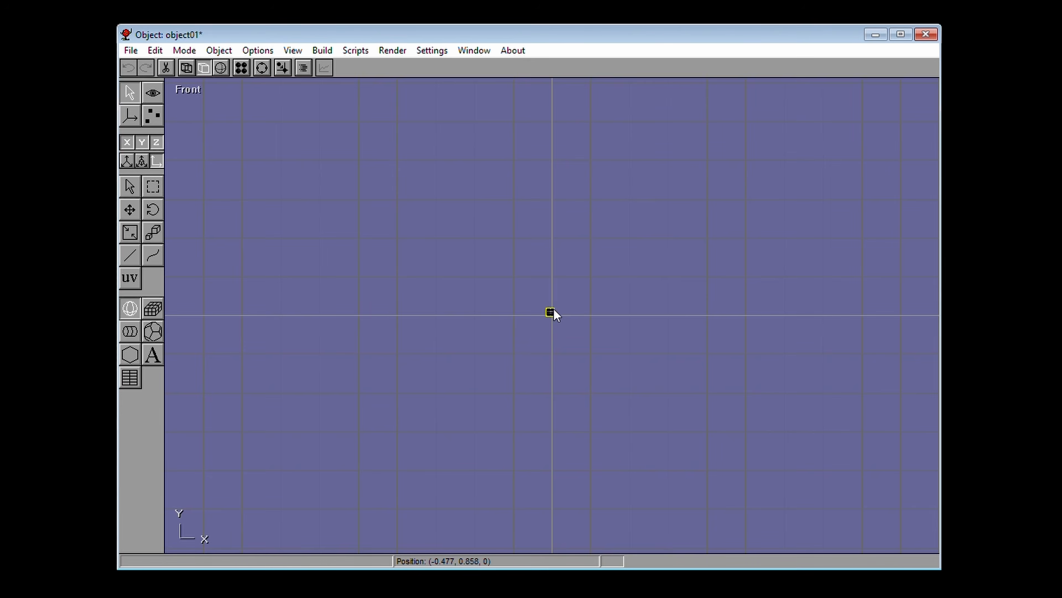
Switch to Anim8or, draw a large sphere around the front view's origin, give it a golden-yellow material and rotate it
drag(553, 308, 703, 175)
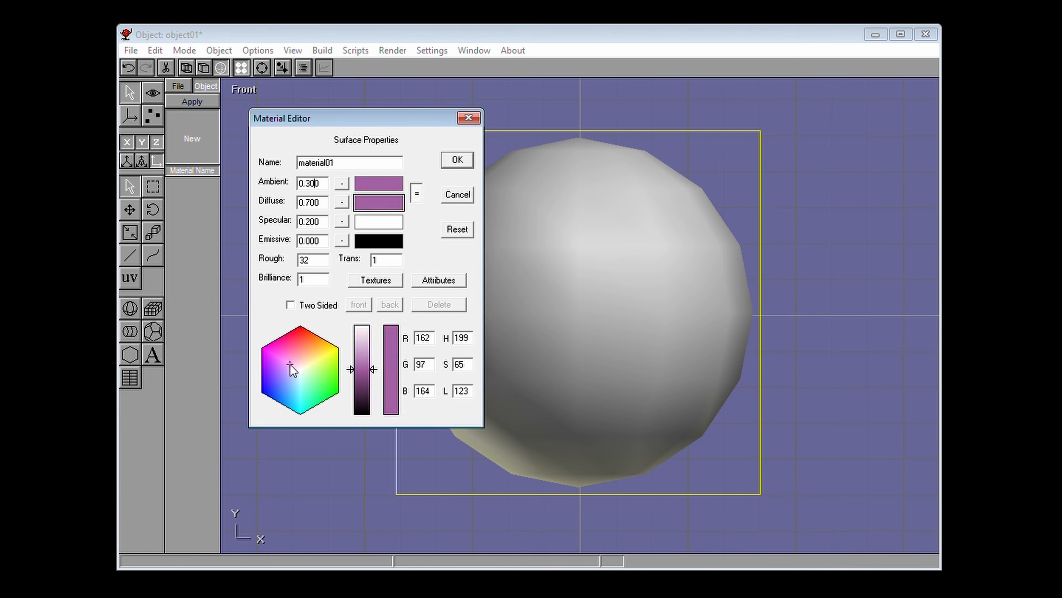
drag(291, 365, 332, 348)
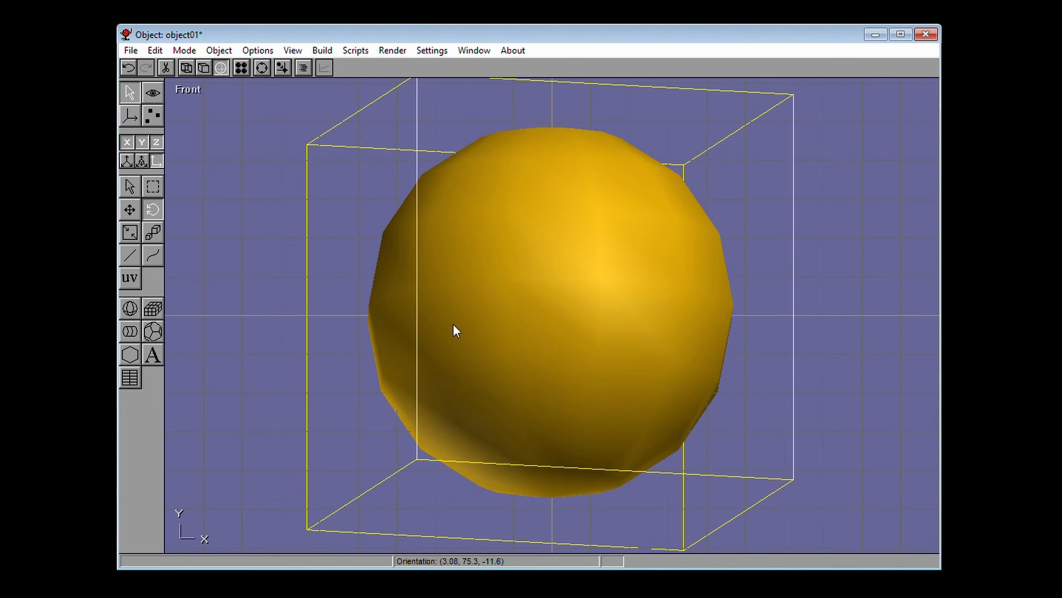
right_drag(456, 331, 510, 356)
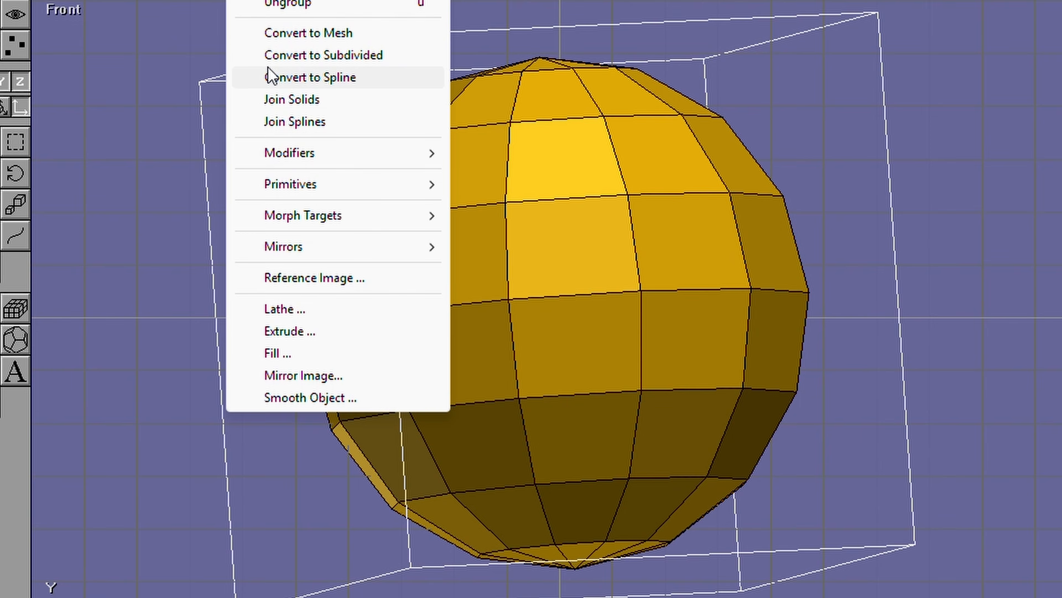
Convert the yellow sphere to a subdivided object and try reshaping its surface by moving its control points
click(269, 59)
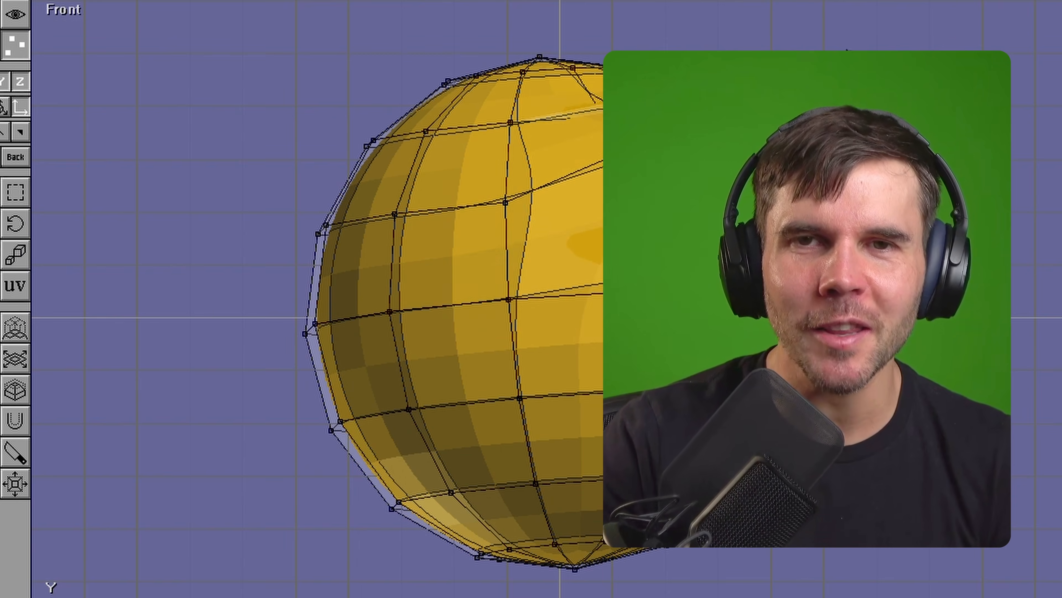
click(452, 359)
drag(452, 360, 602, 360)
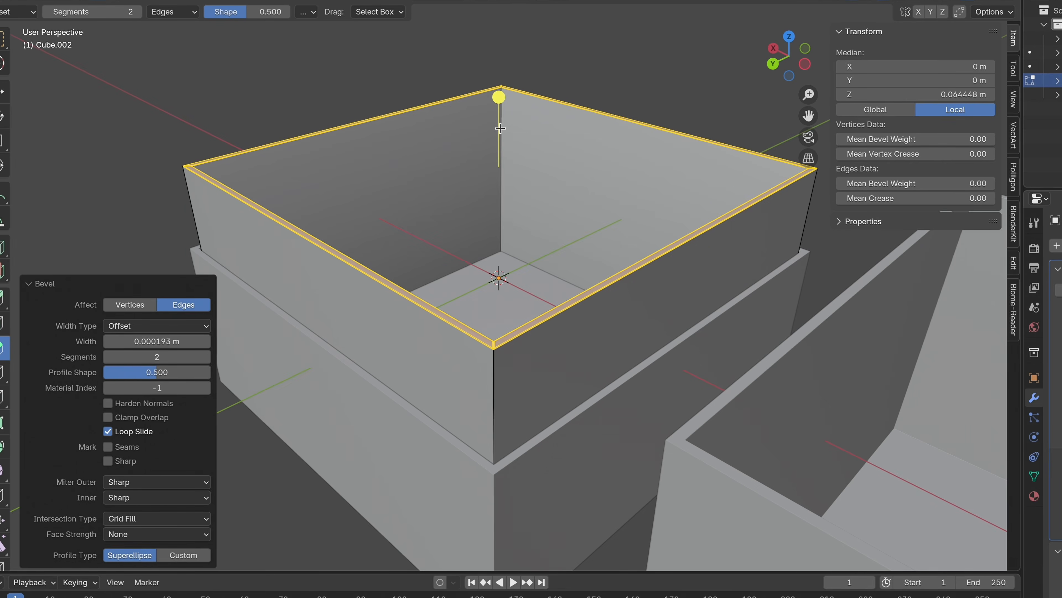
scroll(444, 184, up, 6)
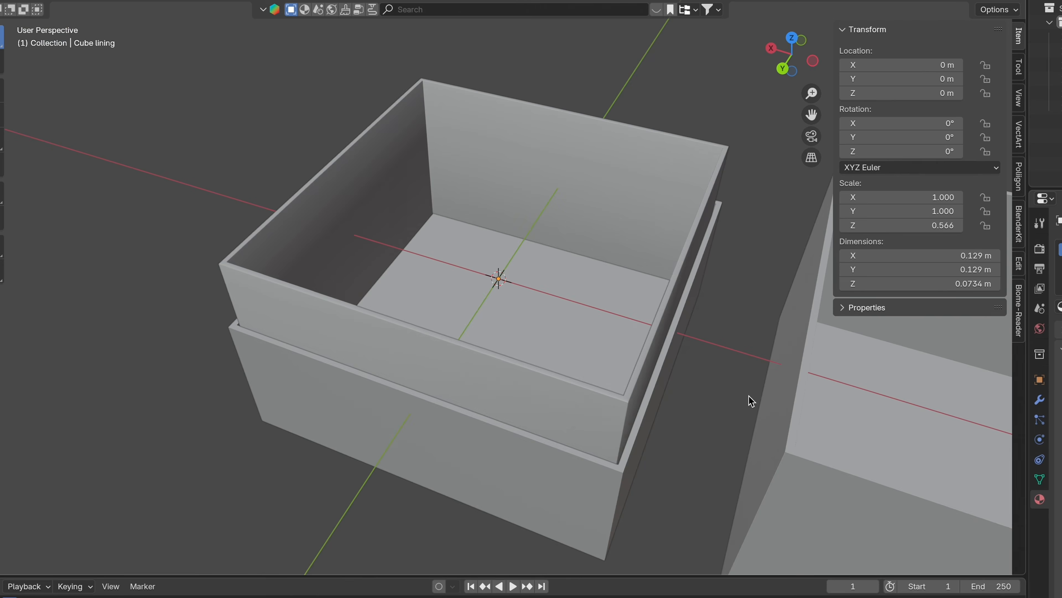
scroll(749, 395, down, 2)
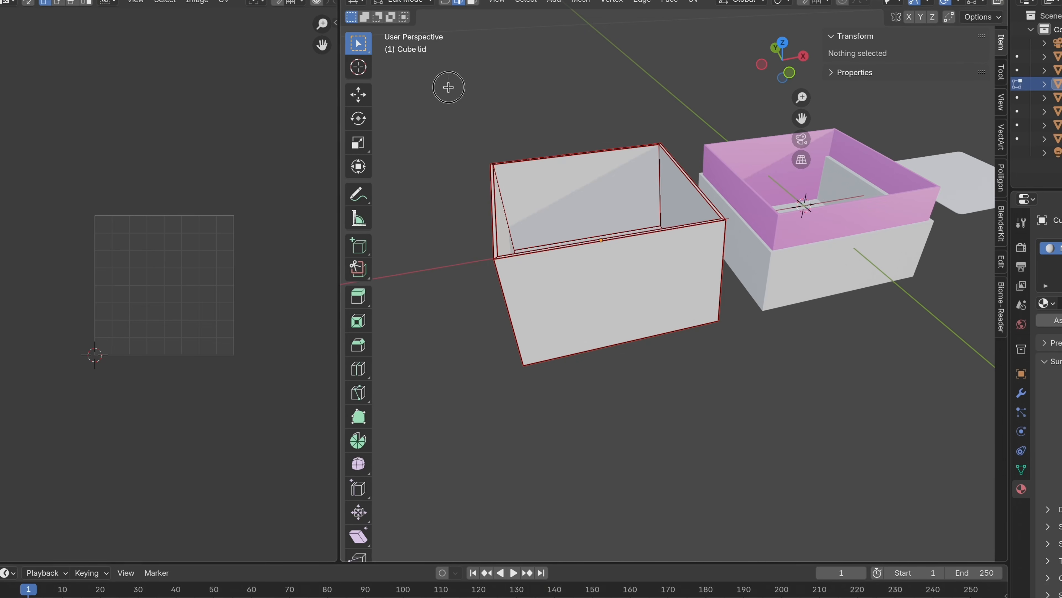
Select the whole Cube lid mesh and try unwrapping it with Project from View
drag(449, 70, 694, 378)
middle_drag(316, 149, 316, 164)
scroll(246, 247, up, 5)
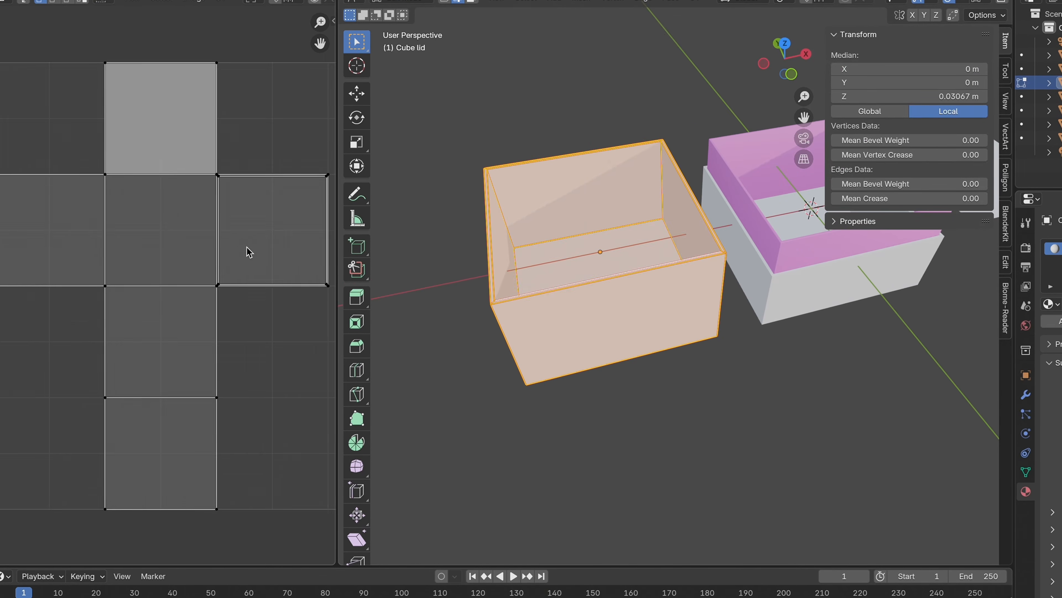
key(u)
click(730, 153)
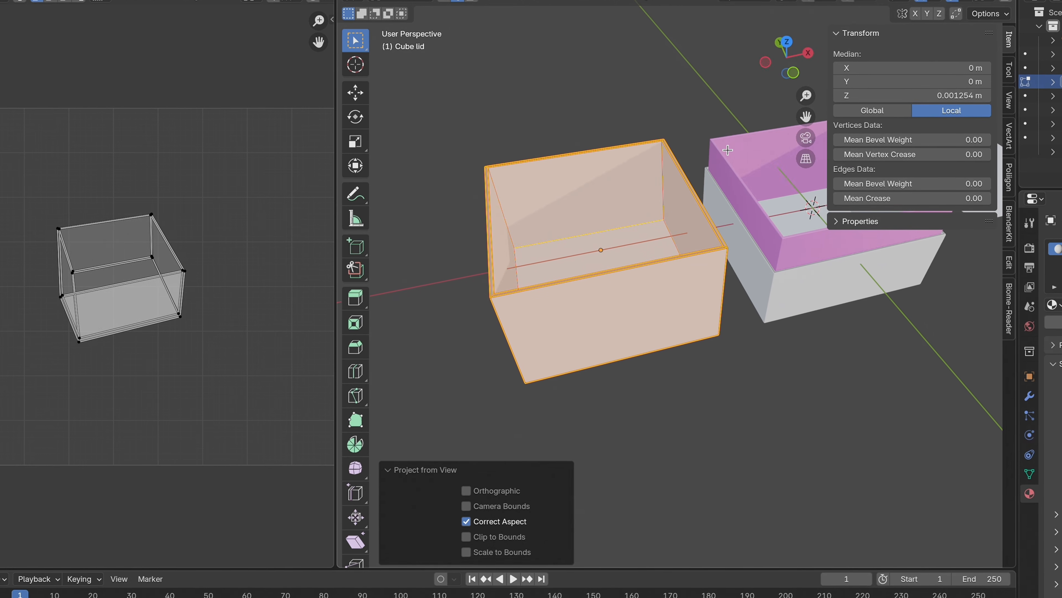
Unwrap all faces of the Cube lid into separate flat rectangular UV islands
key(a)
key(u)
click(108, 288)
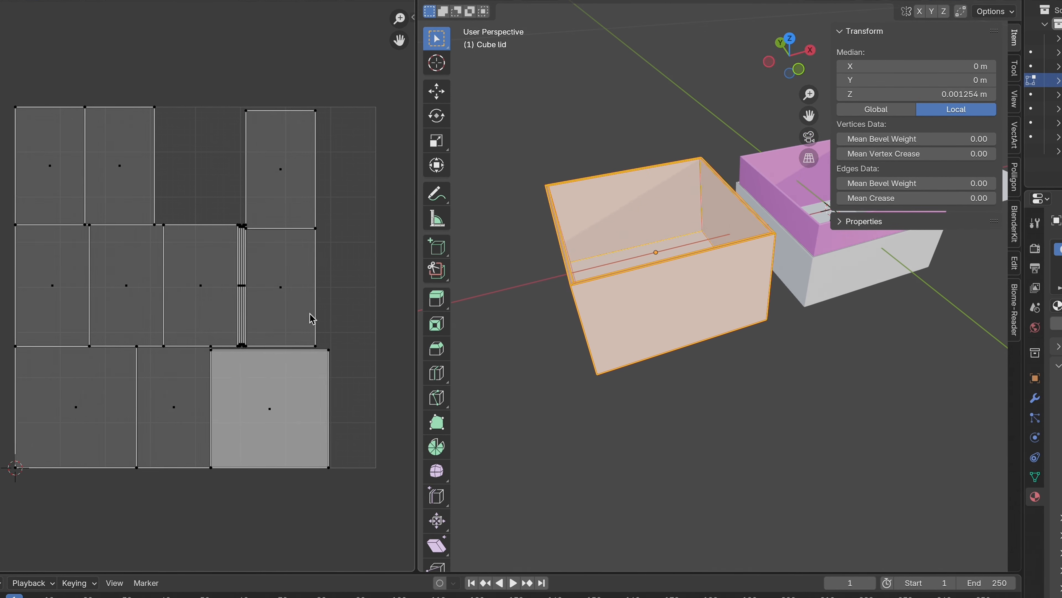
click(293, 312)
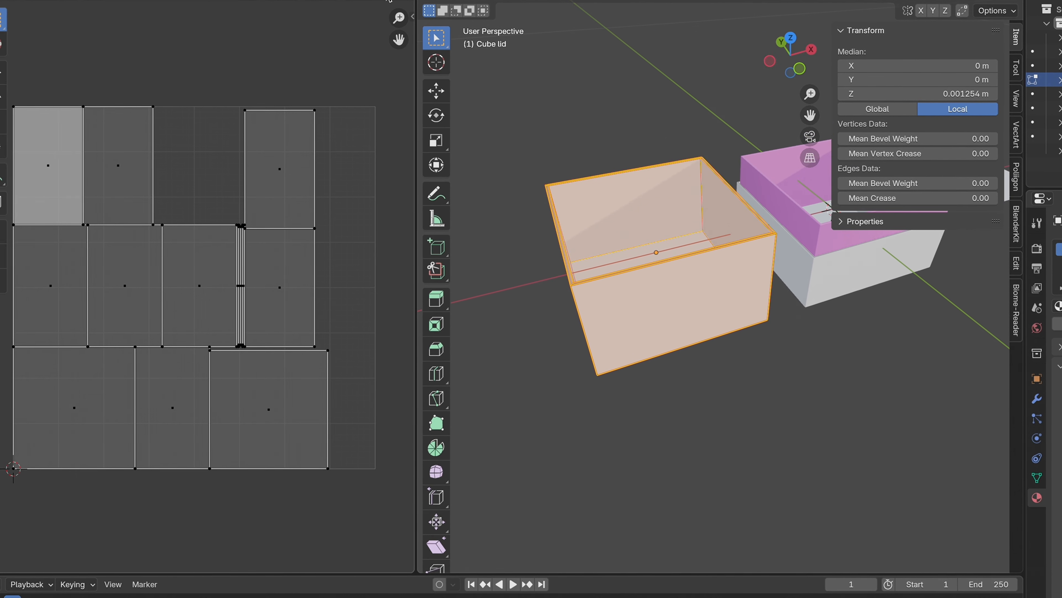
Create a new colour-grid test image in the UV editor
key(alt+n)
click(326, 134)
click(327, 138)
scroll(307, 392, up, 1)
scroll(307, 392, down, 1)
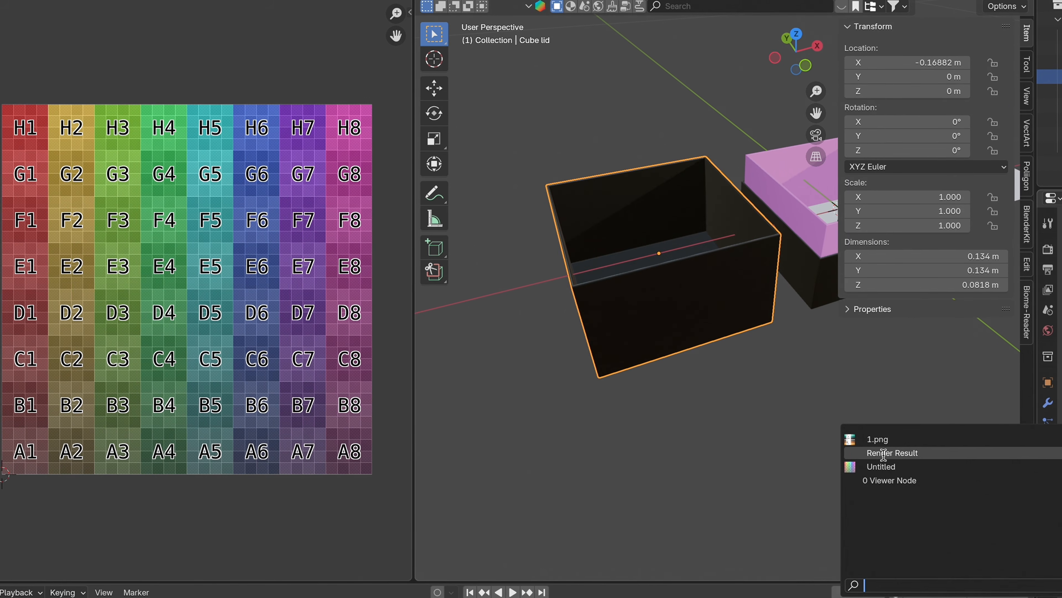
Assign the Untitled colour-grid image as the texture of the Cube lid's material
click(880, 467)
middle_drag(879, 461, 866, 437)
scroll(865, 437, up, 3)
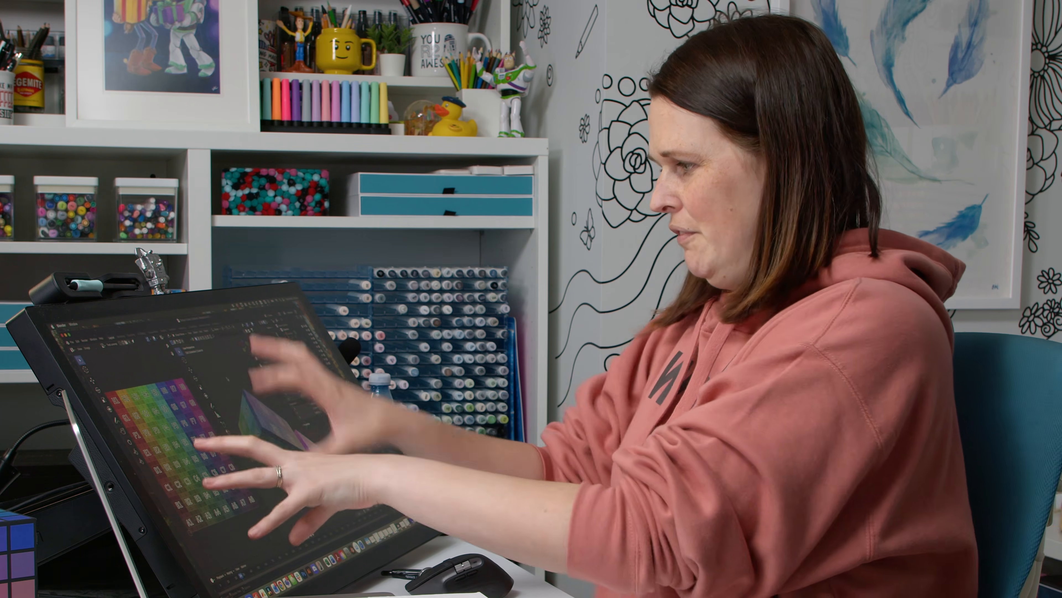
click(495, 25)
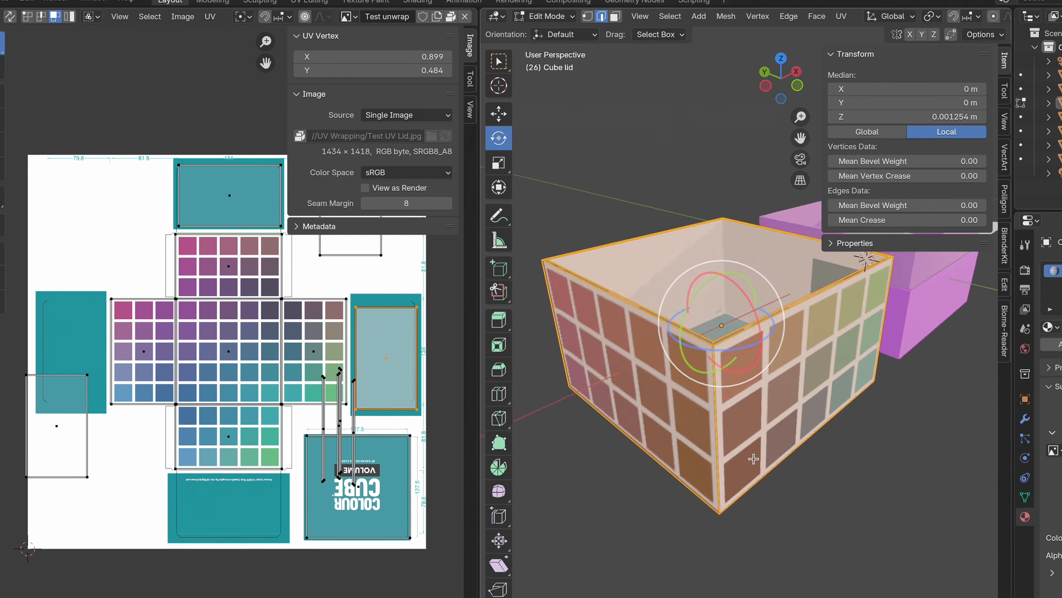
middle_drag(711, 343, 723, 391)
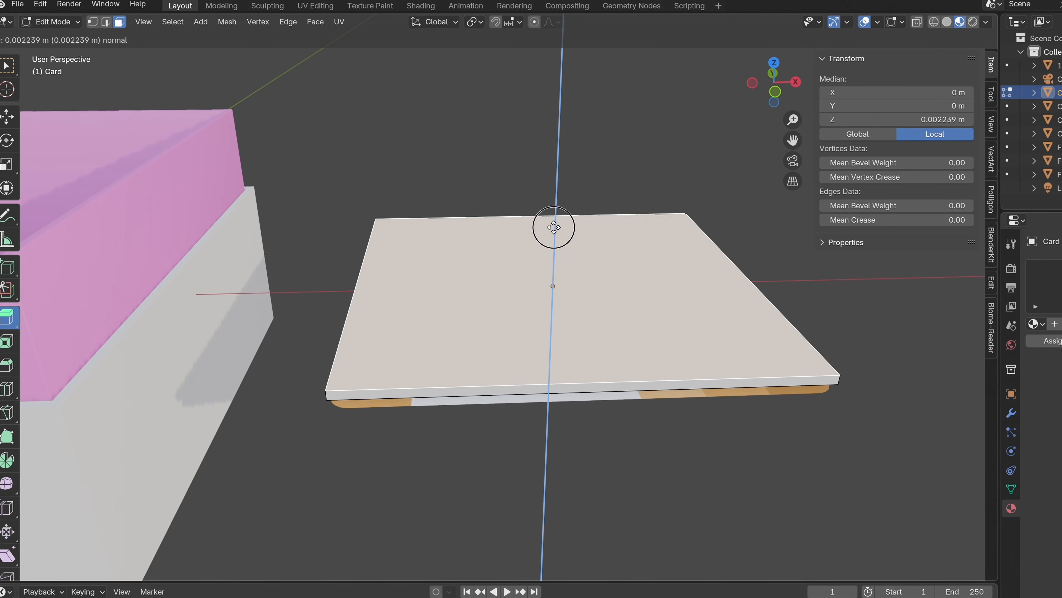
Extrude the flat Card face upward along its normal by about 0.0022 m
drag(554, 228, 556, 223)
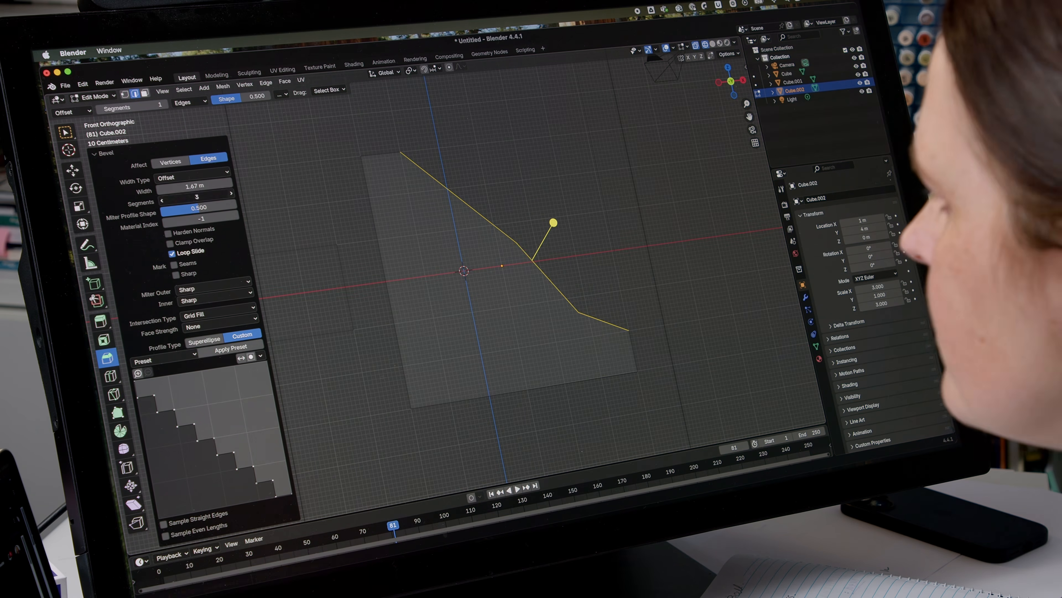
Increase the segment count of the cube edge's bevel with the custom stepped profile
drag(196, 196, 218, 196)
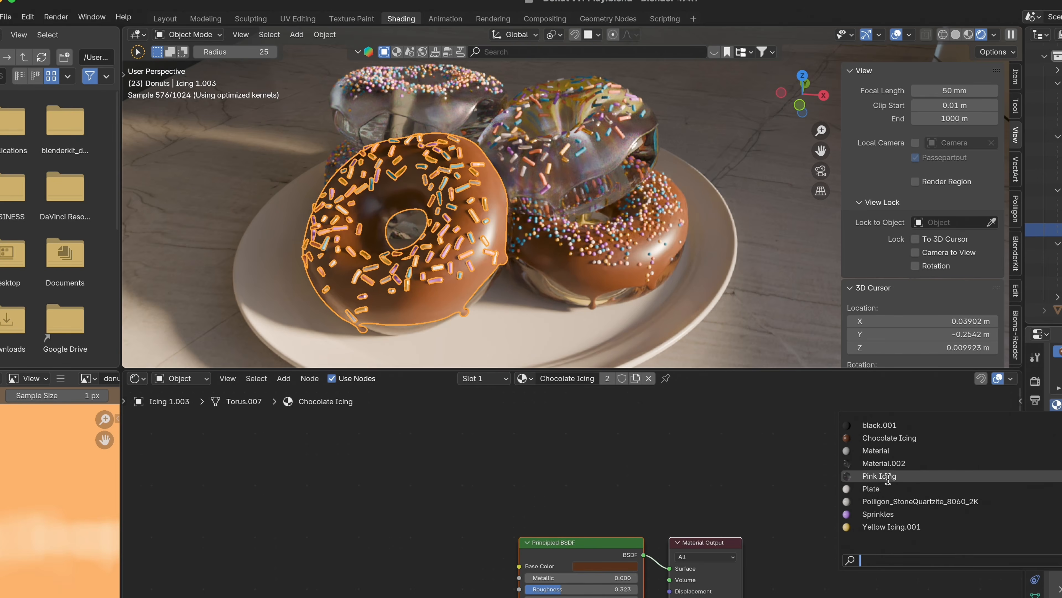
Assign the Pink Icing material to the front donut's icing in place of Chocolate Icing
click(880, 476)
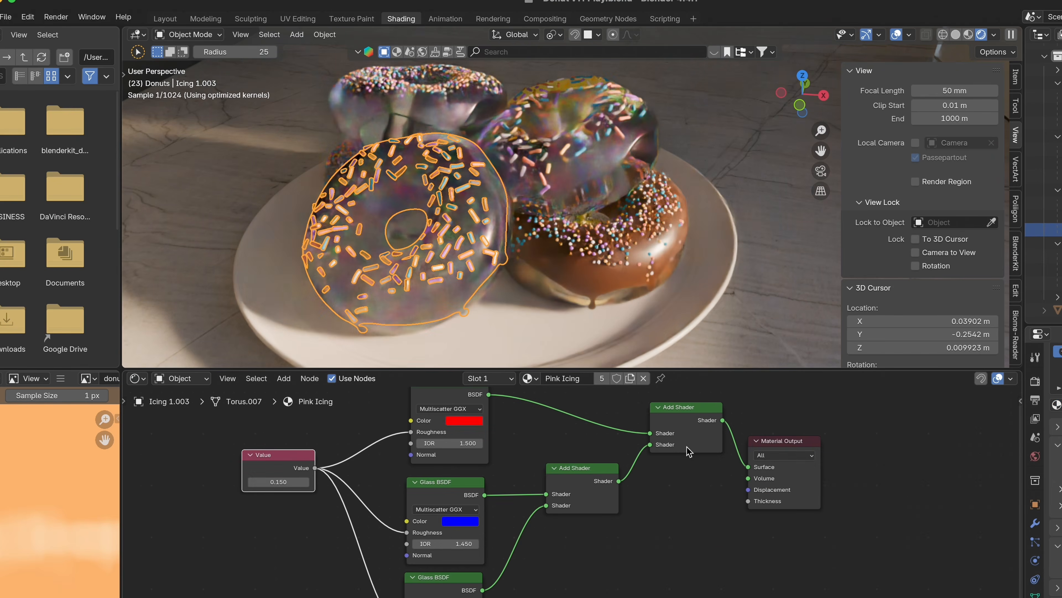
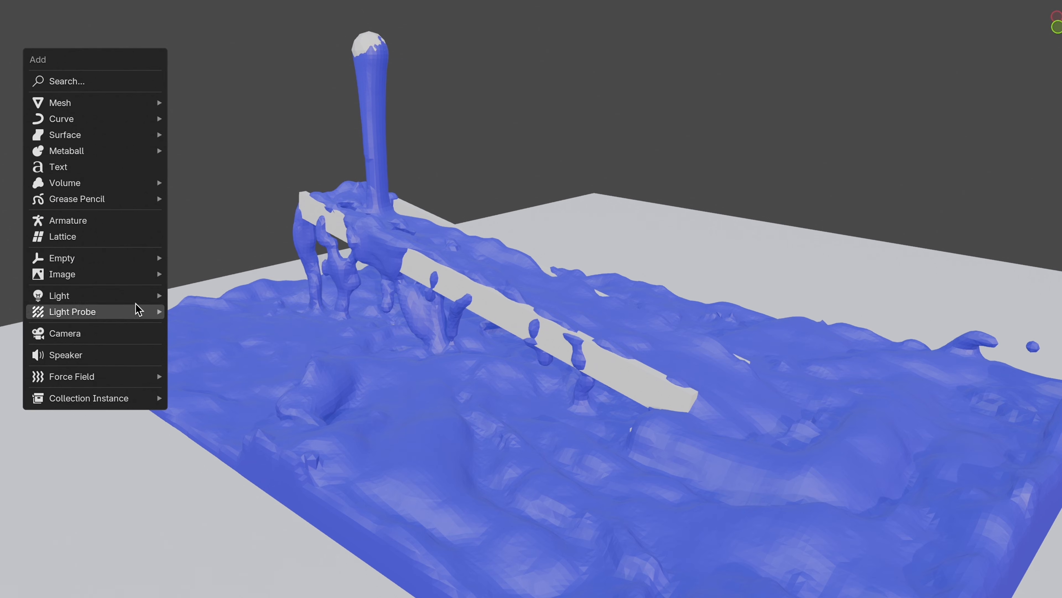
Scrub through the timeline to review the fluid simulation of the scene
mouse_move(126, 295)
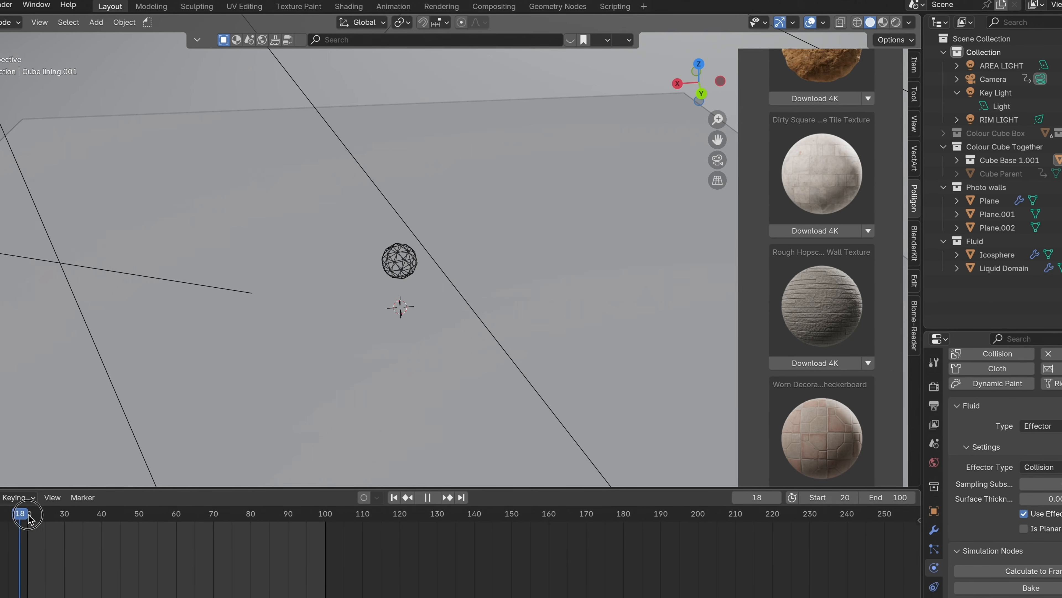
drag(126, 519, 239, 519)
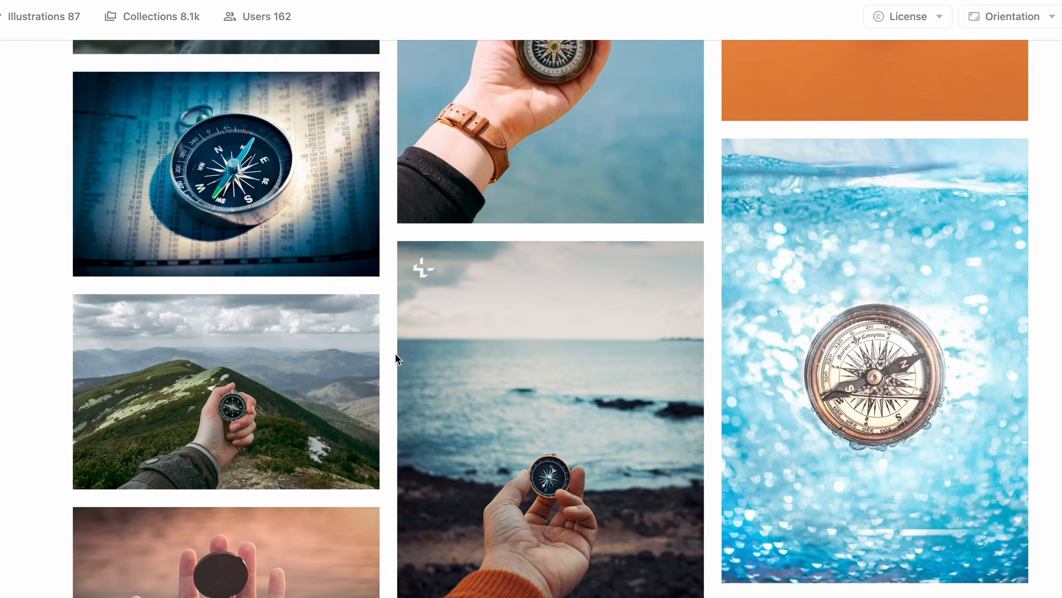
Browse the compass photos on Unsplash for reference images
scroll(531, 335, down, 4)
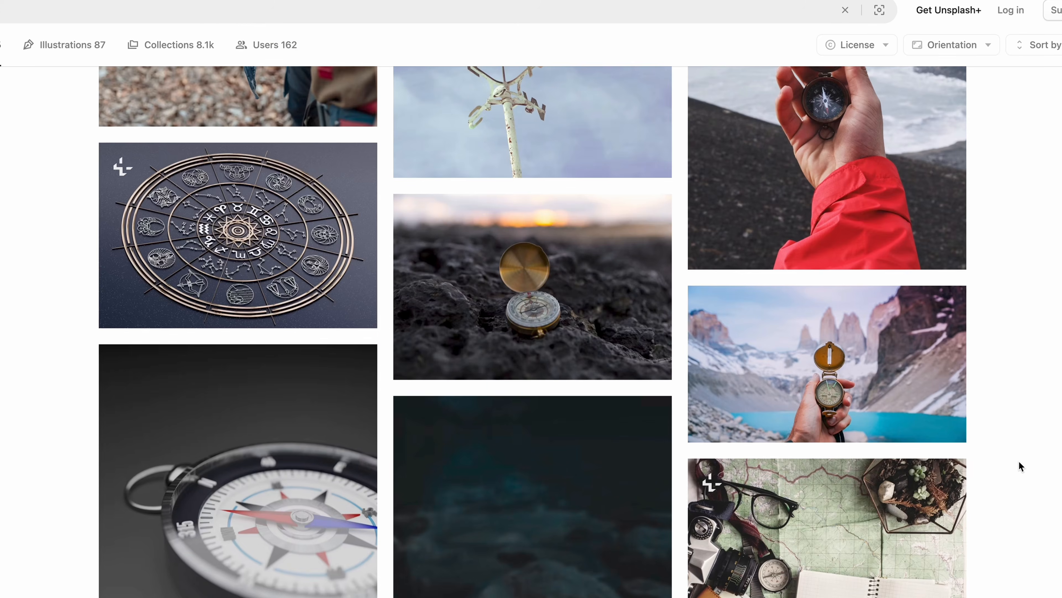
scroll(1019, 461, down, 5)
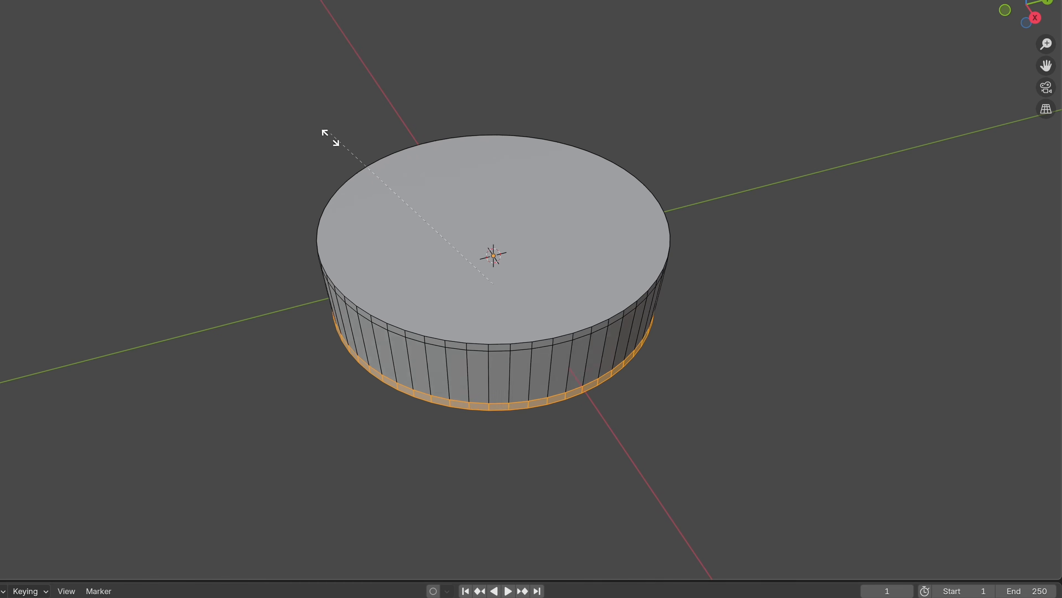
Scale the selected lower rim faces of the flat cylinder
key(s)
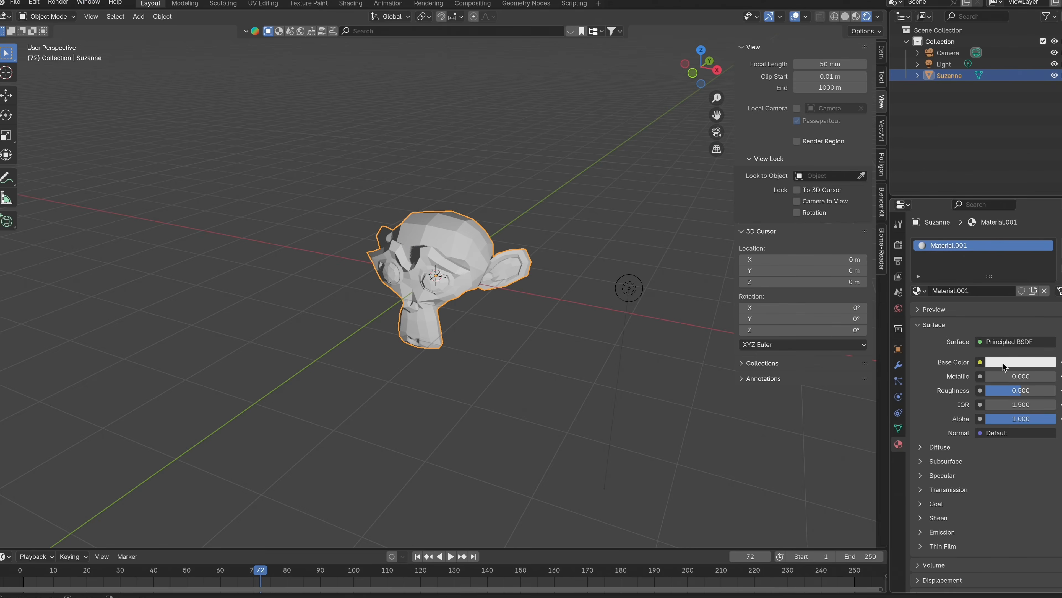
Pick a new base colour for the Suzanne monkey head's material
click(1003, 362)
click(991, 183)
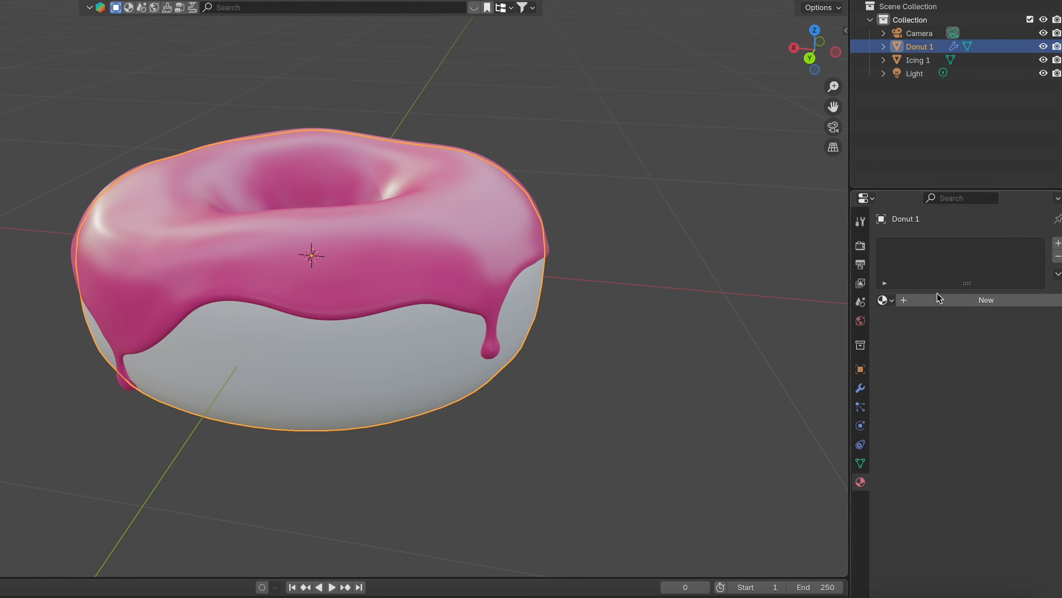
Create a new material for Donut 1 and set its base colour to a light orange-brown dough tone
click(979, 300)
click(977, 383)
drag(1003, 151, 1016, 167)
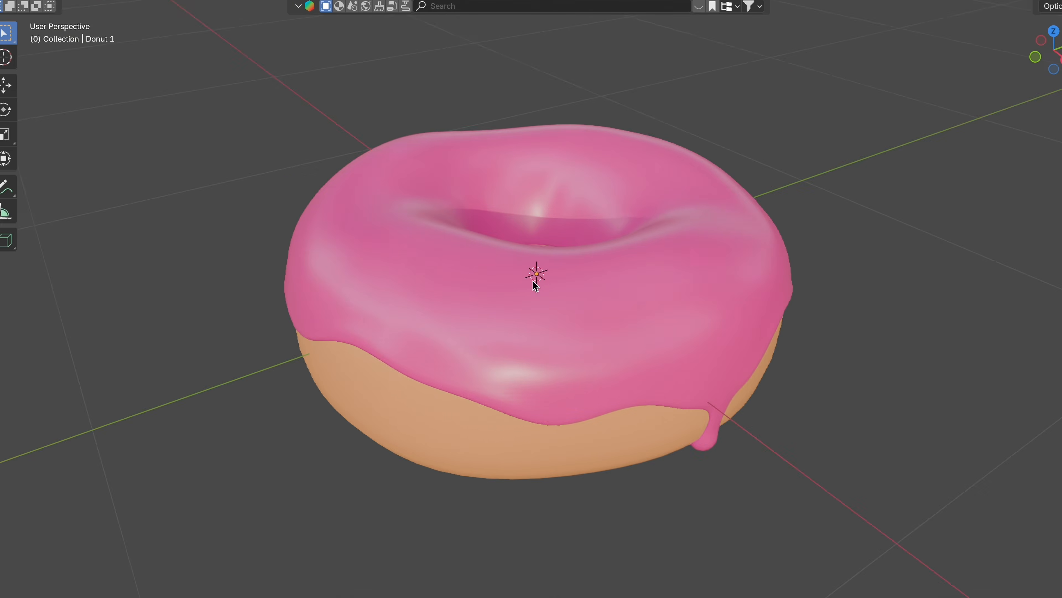
middle_drag(533, 280, 352, 308)
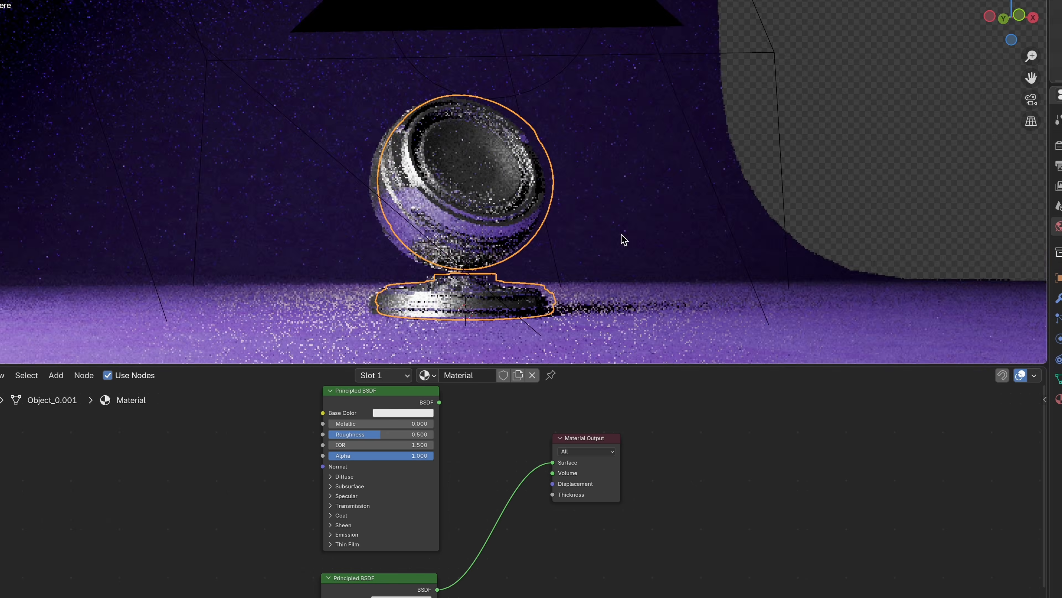
middle_drag(623, 238, 568, 259)
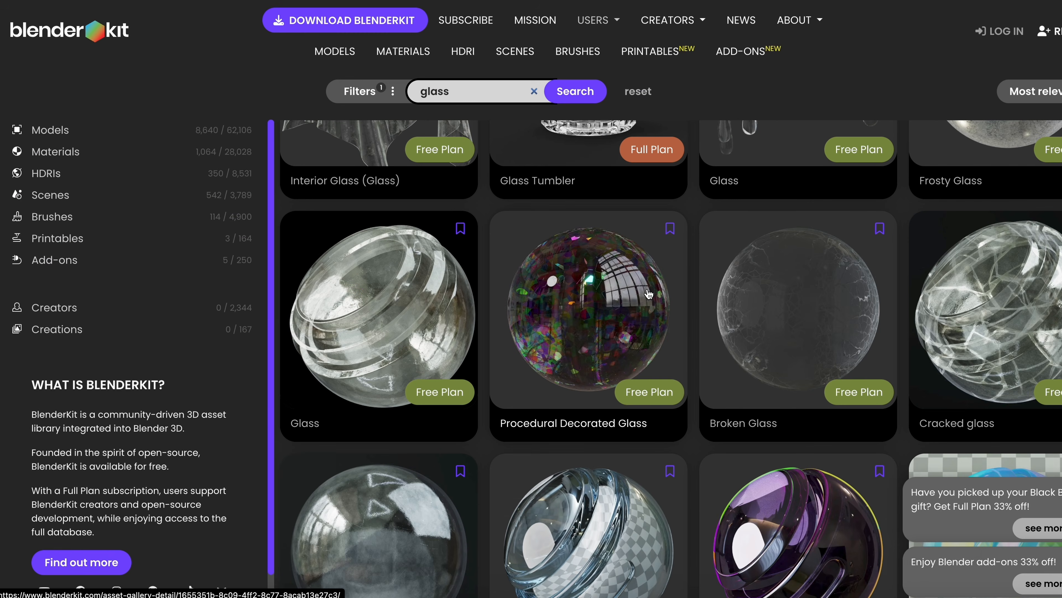
Switch to the BlenderKit website, browse the glass search results and open one of the assets
scroll(828, 222, down, 3)
click(818, 114)
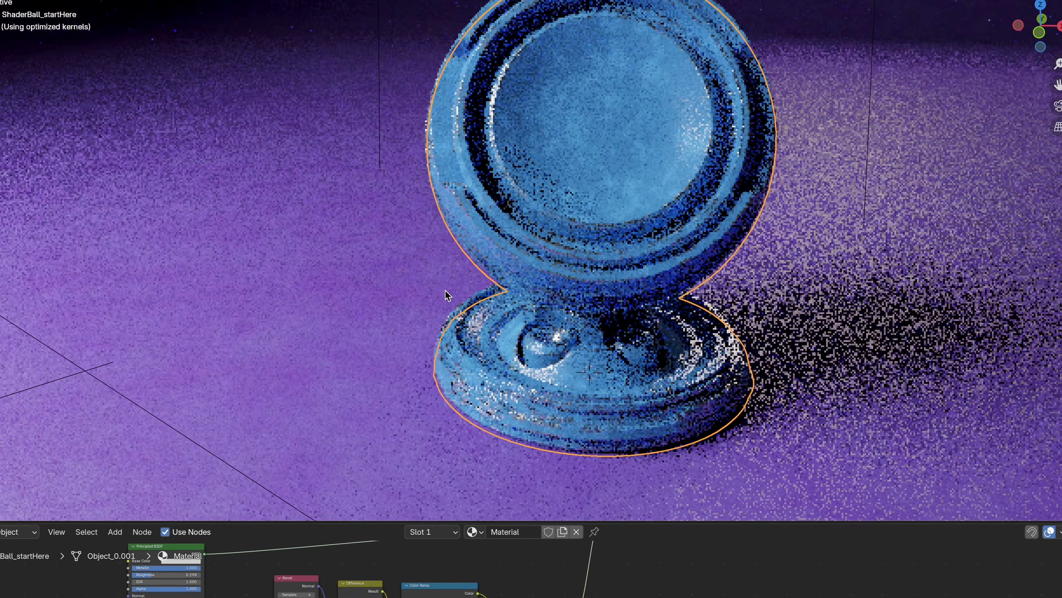
Recolour the Principled BSDF on the shader ball's edges, trying pink-red #FF005AFF before picking a paler tone
scroll(490, 296, up, 2)
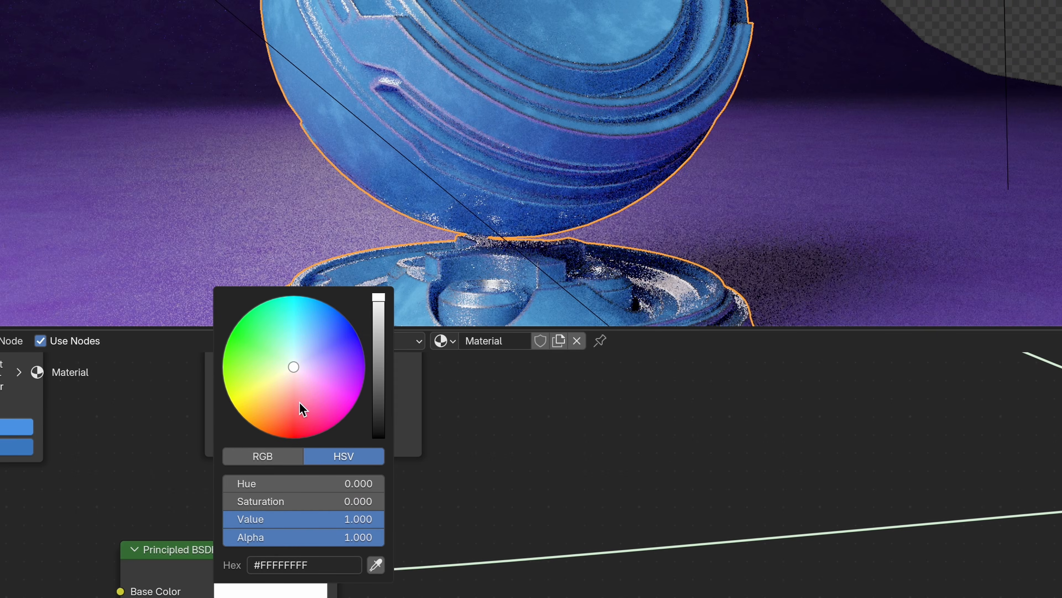
click(319, 434)
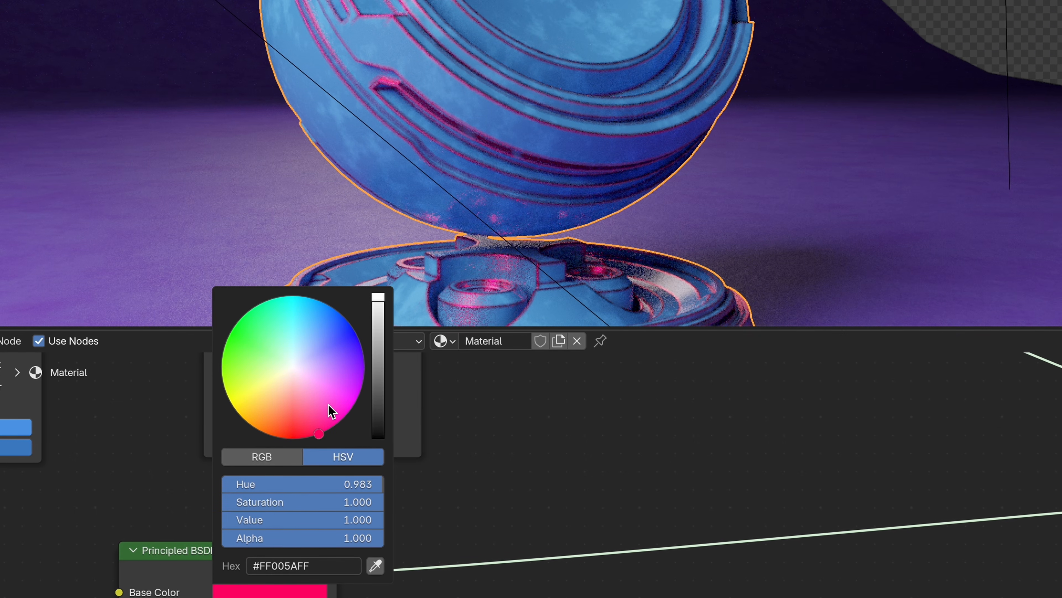
click(271, 379)
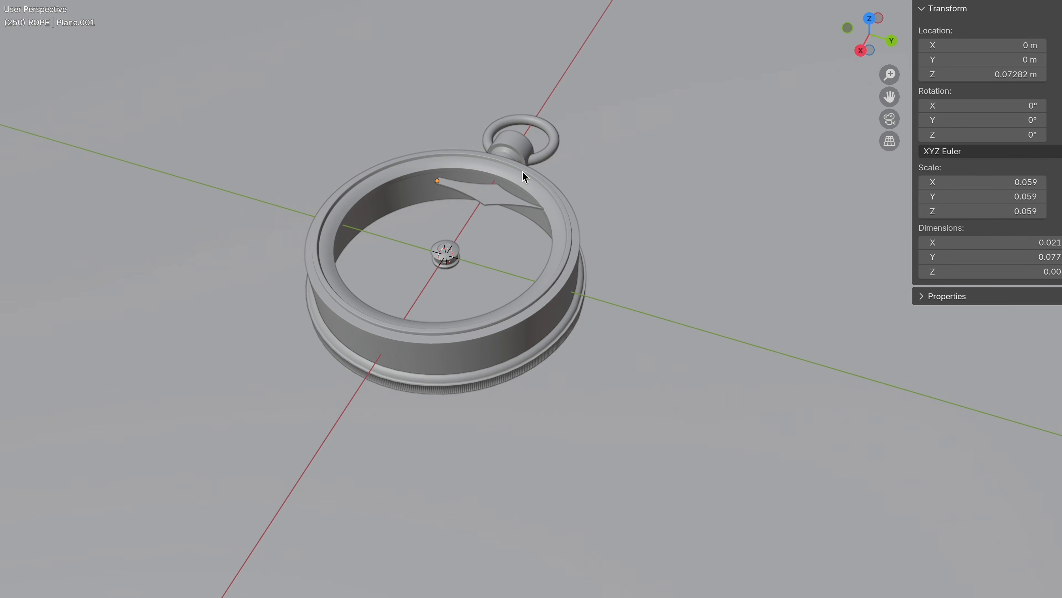
scroll(524, 175, up, 5)
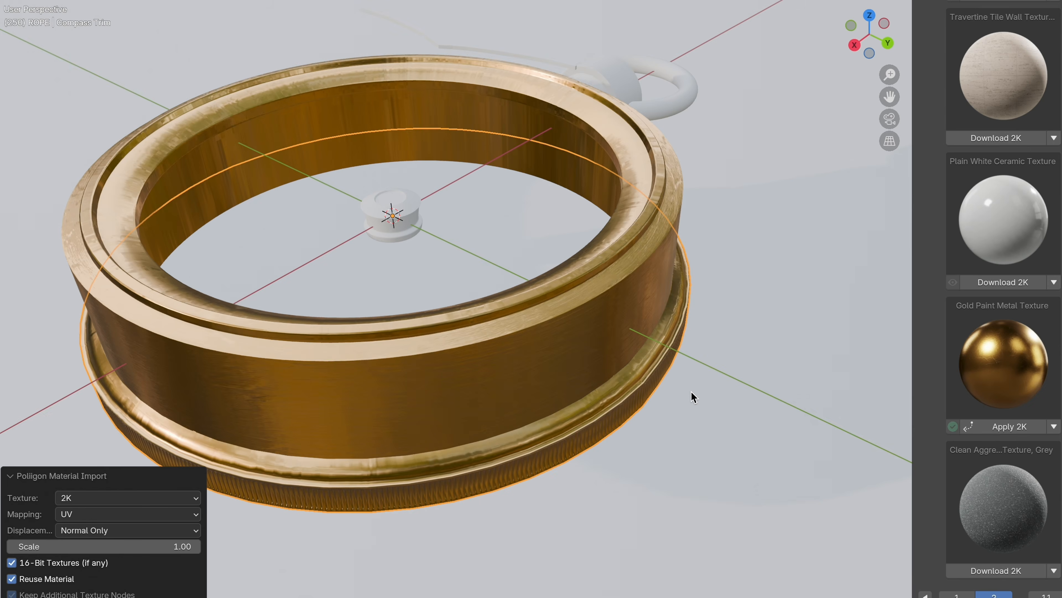
middle_drag(692, 396, 716, 337)
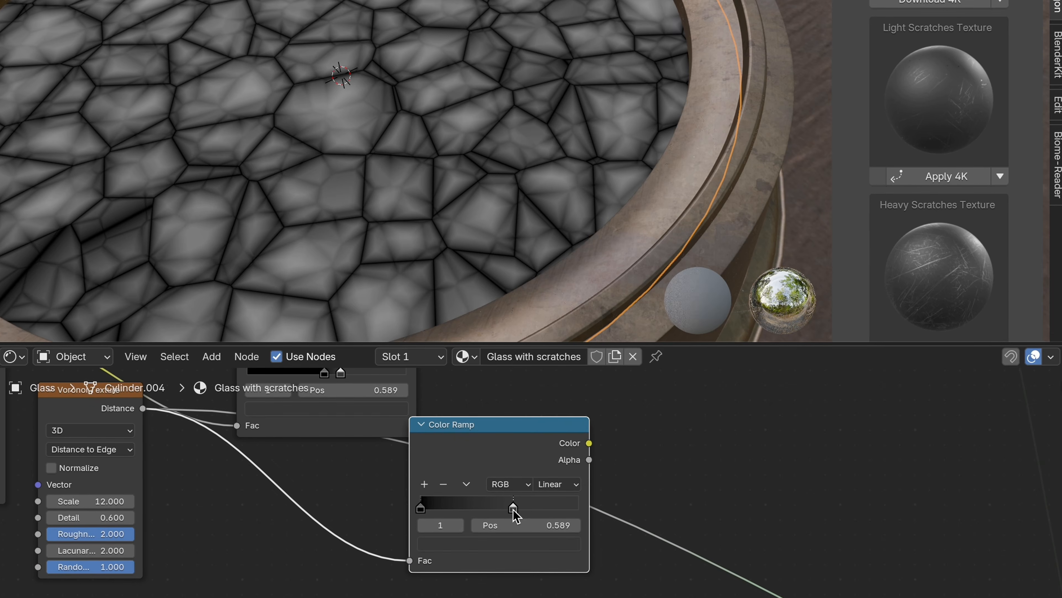
Sharpen the cracks in the glass material by moving the Voronoi Color Ramp's white stop close to the black one
drag(514, 508, 426, 516)
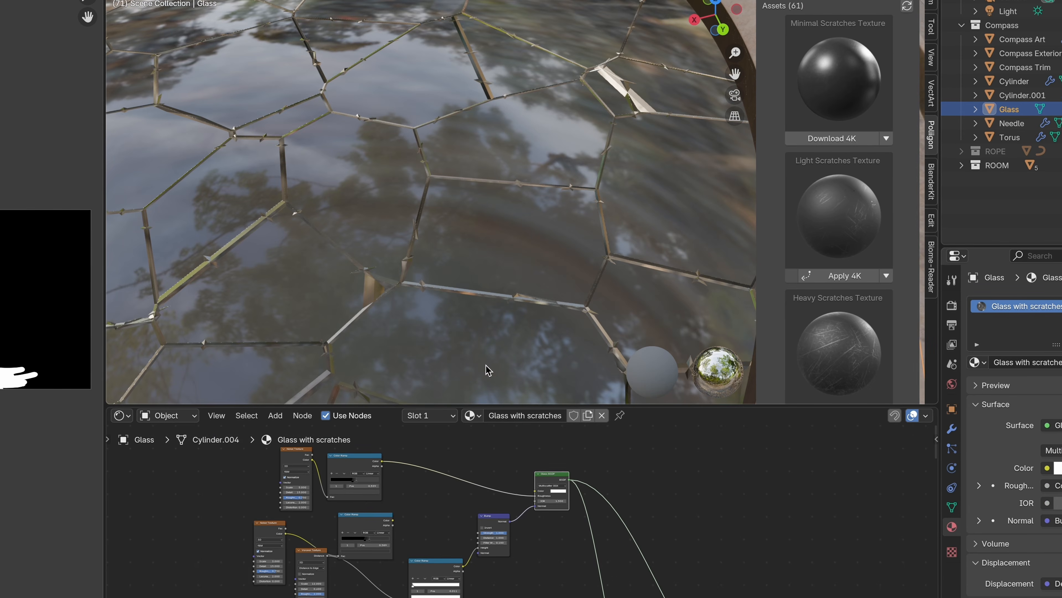
scroll(488, 370, down, 3)
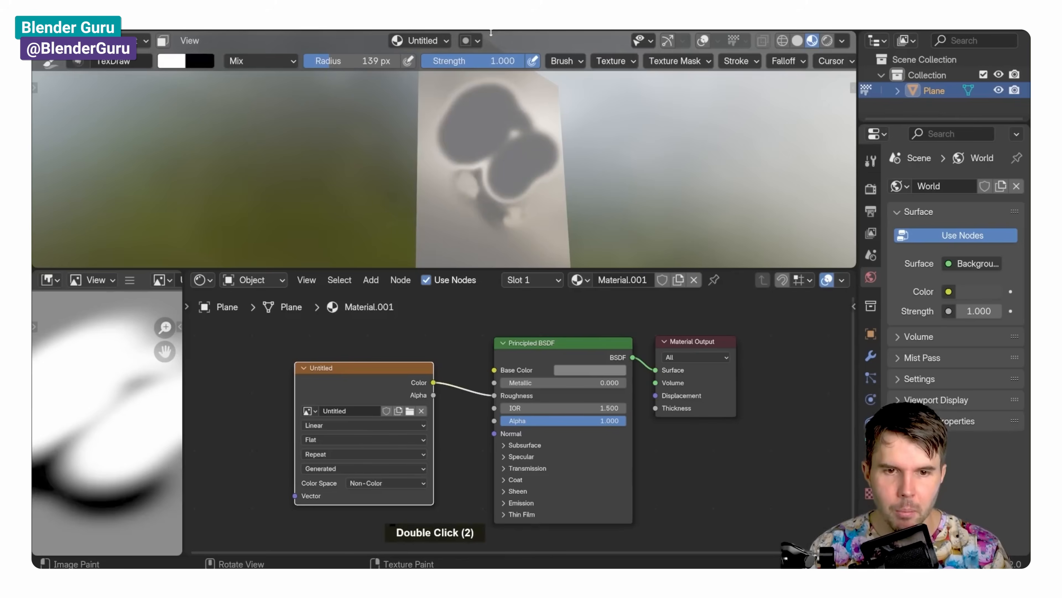
Preview the Principled BSDF node's output on the painted plane
ctrl+shift+click(600, 390)
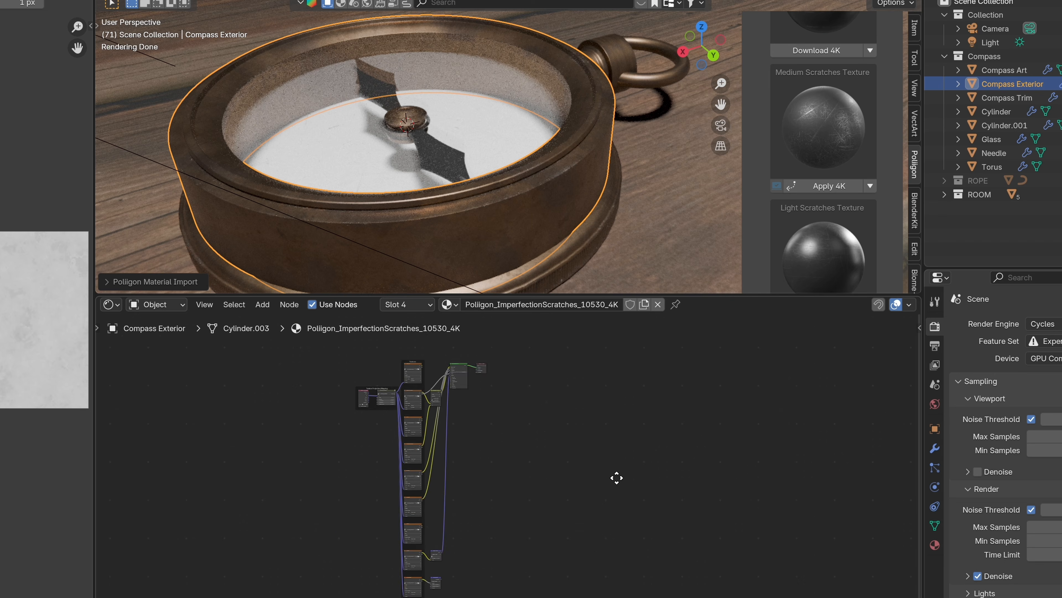
Switch the Compass Exterior to its COMPASS METAL material and place the copied scratches nodes in its node tree
click(417, 308)
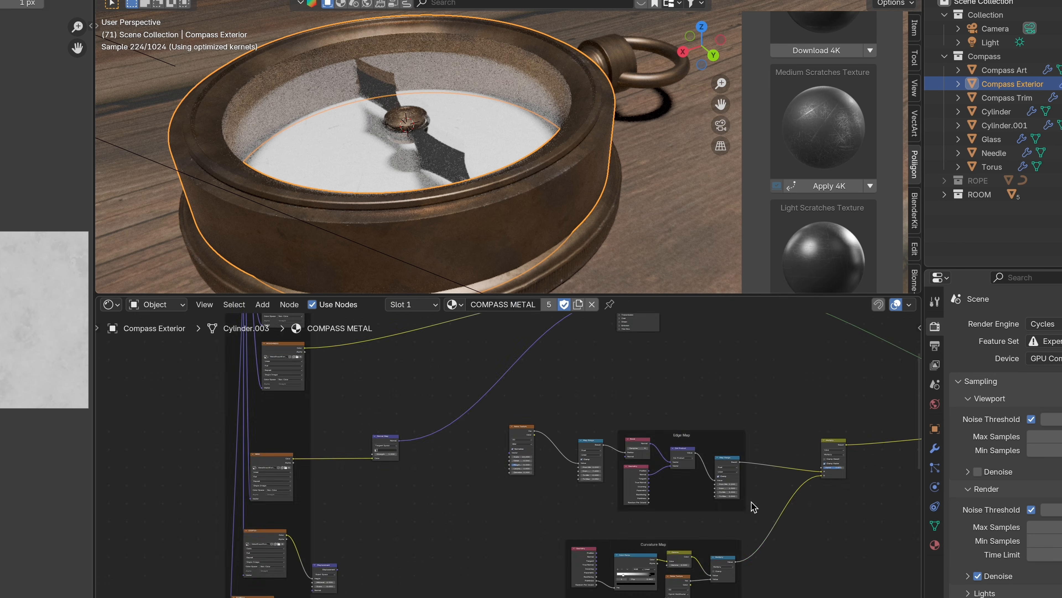
drag(485, 539, 497, 548)
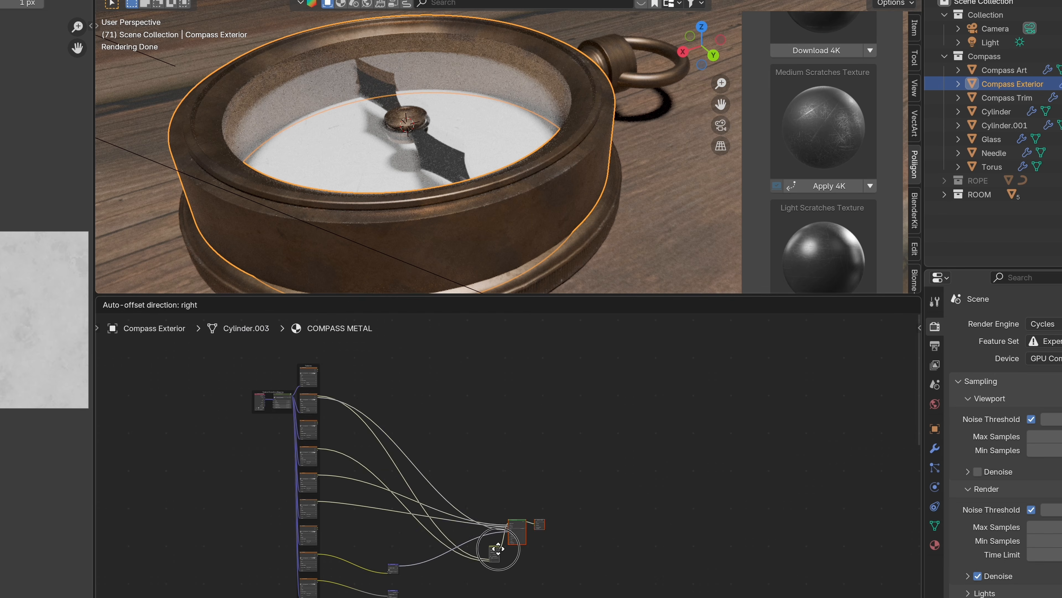
scroll(615, 419, up, 2)
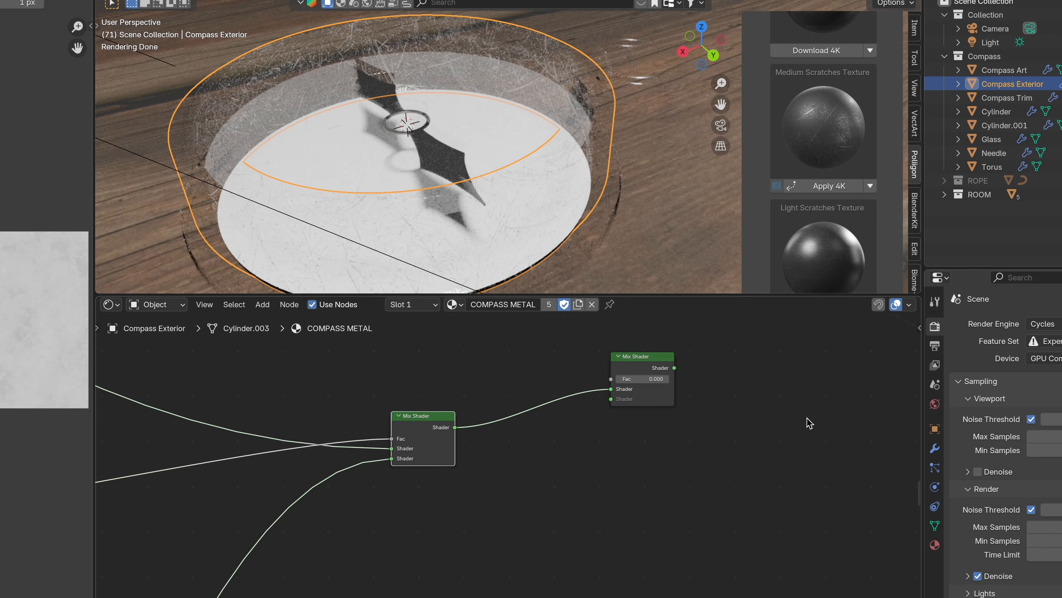
Link the end Mix Shader of the COMPASS METAL material onward to the material output
drag(674, 368, 916, 368)
scroll(671, 465, down, 4)
middle_drag(671, 467, 587, 482)
scroll(587, 482, up, 2)
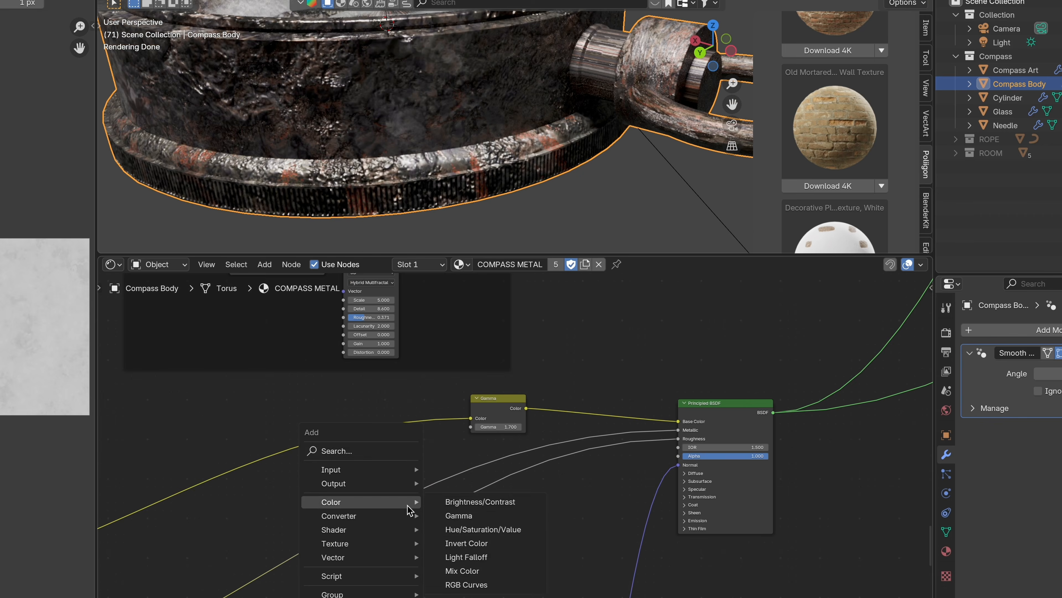
Add a Mix Color node to the Compass Body's metal material and edit the Normal Map strength in MetalBrassWorn001_4K
click(460, 571)
click(303, 404)
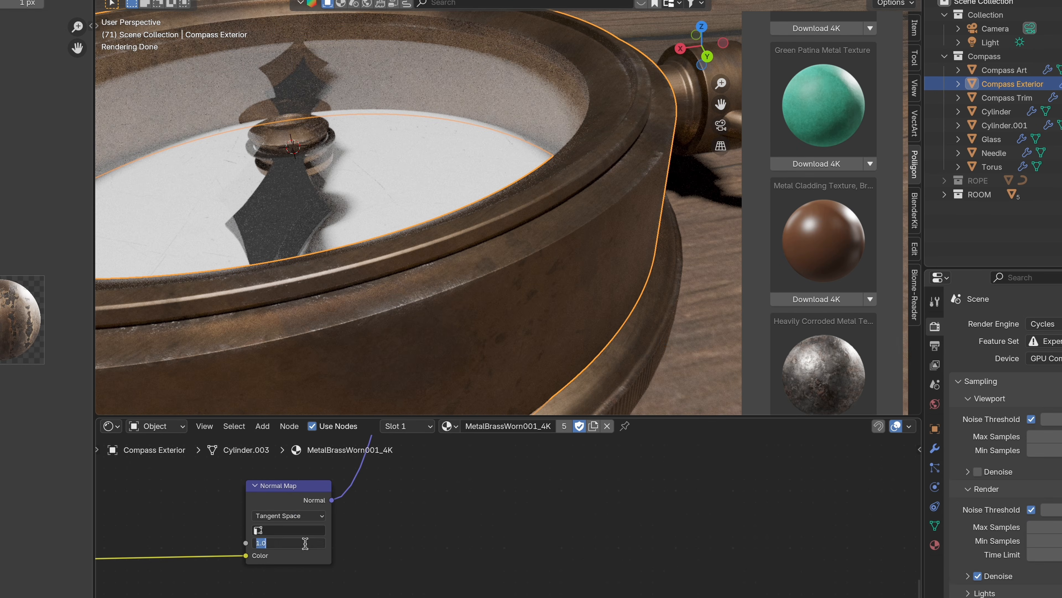
key(Return)
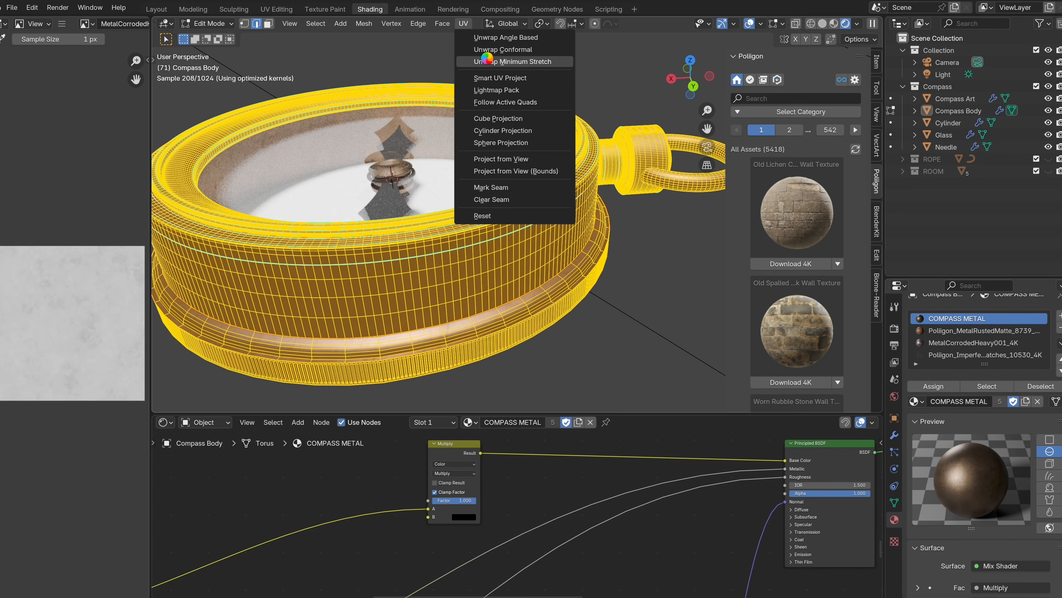
Unwrap the whole Compass Body mesh with Minimum Stretch and open the list of images for the UV layout
click(487, 61)
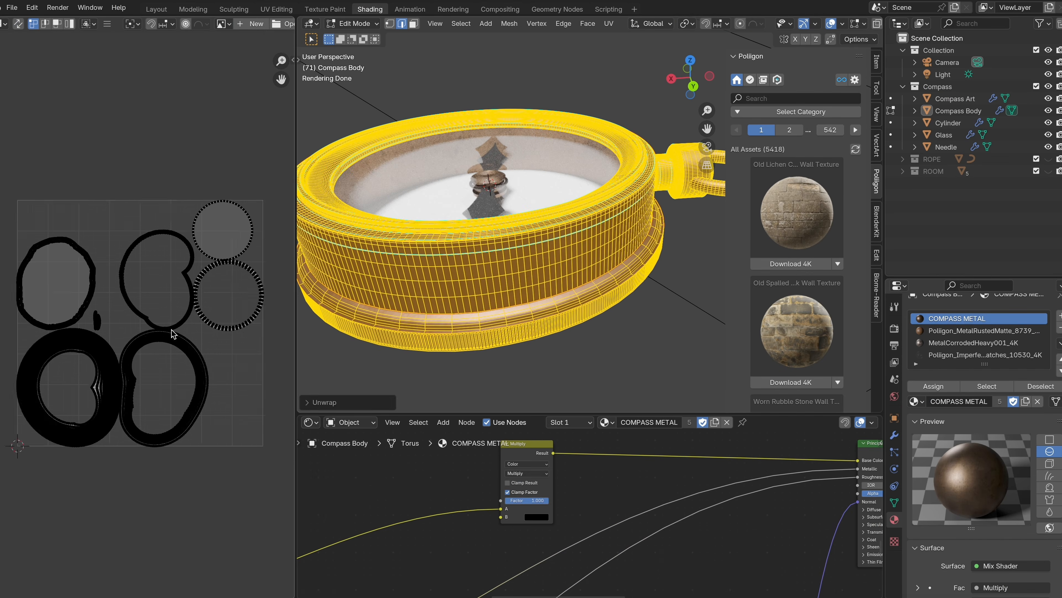
click(223, 24)
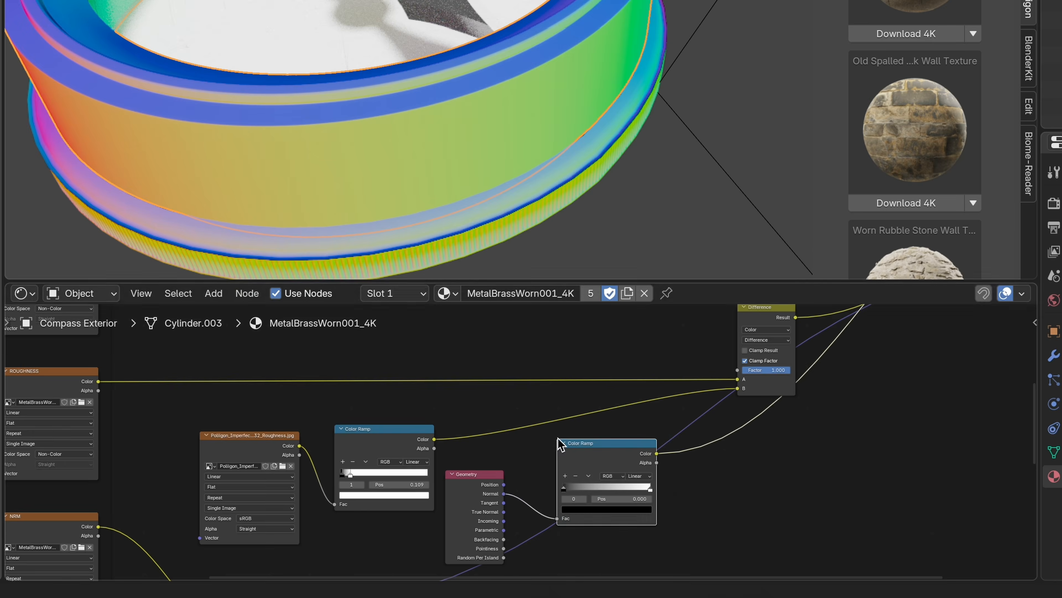
Preview the Geometry-driven Color Ramp and place a Mix Color node after it, choosing the node's blend mode
ctrl+shift+click(608, 447)
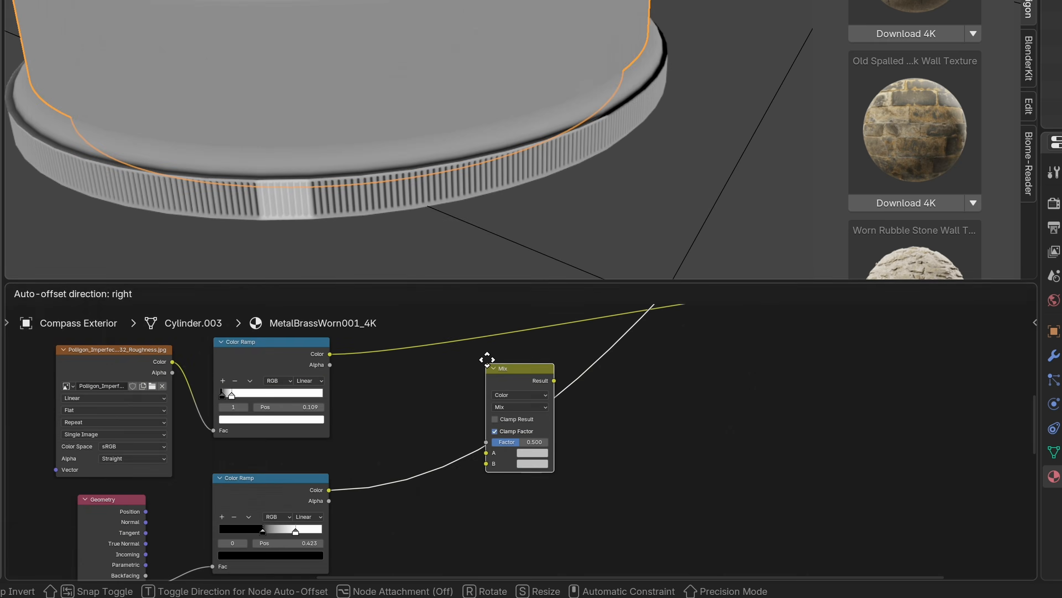
click(490, 361)
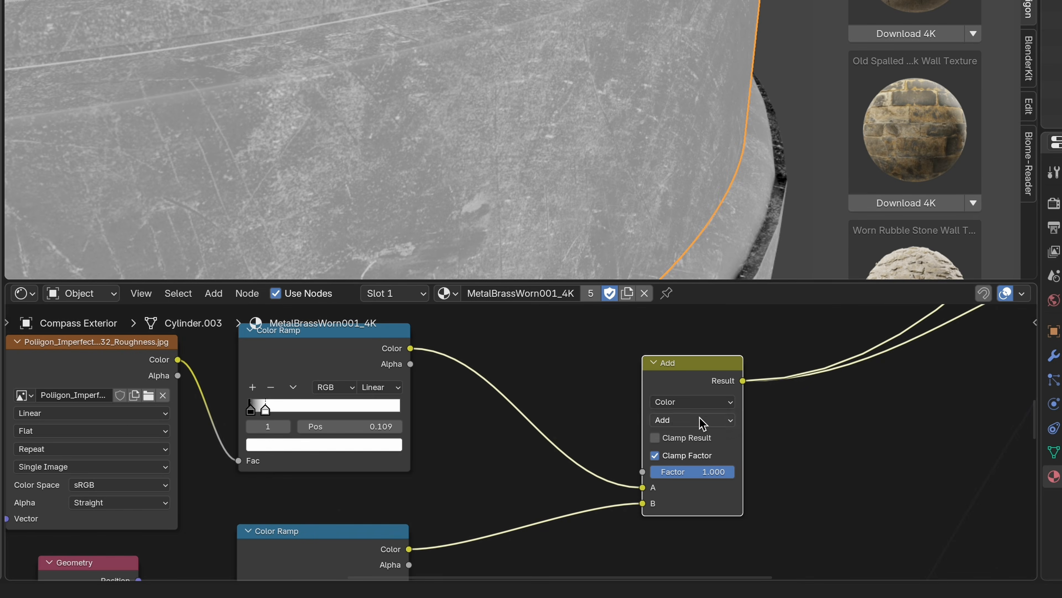
click(702, 419)
click(671, 422)
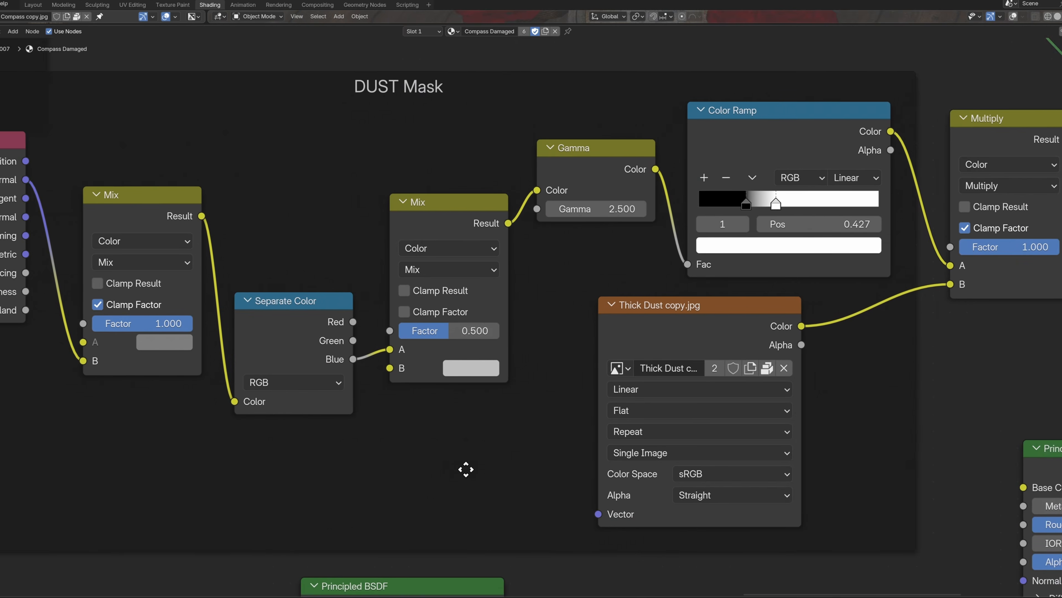
middle_drag(465, 468, 526, 476)
scroll(526, 476, down, 7)
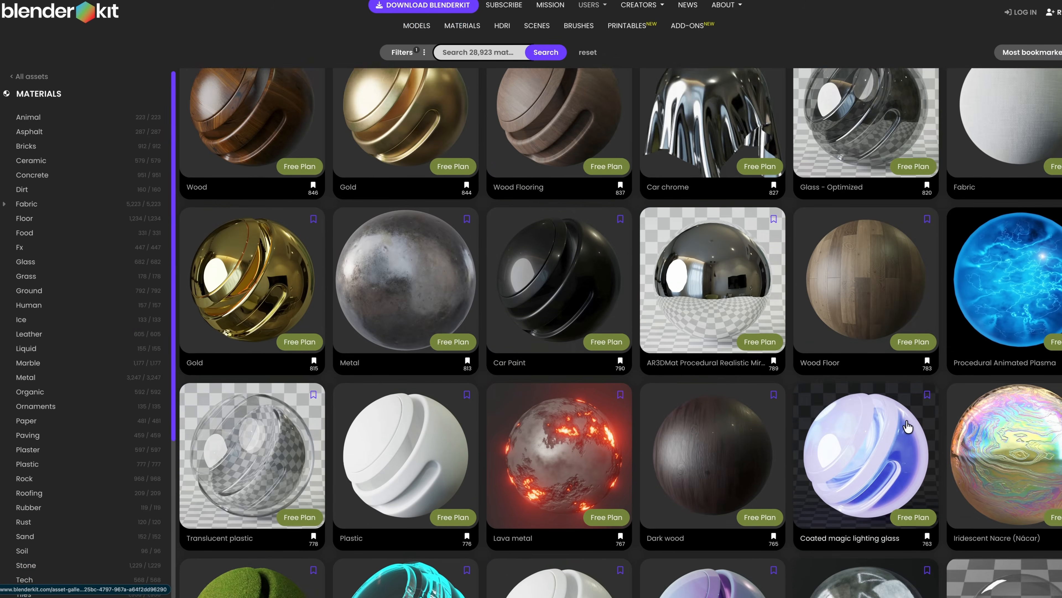
Browse the materials on the BlenderKit website and the textures on Poly Haven, and open a BlenderKit material
scroll(908, 427, down, 5)
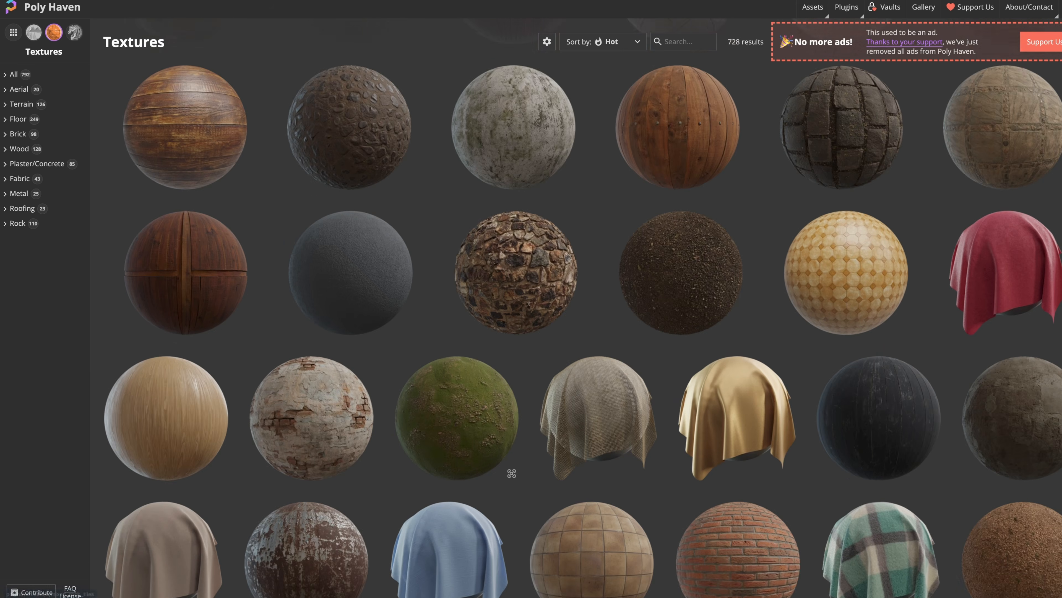
scroll(509, 372, down, 5)
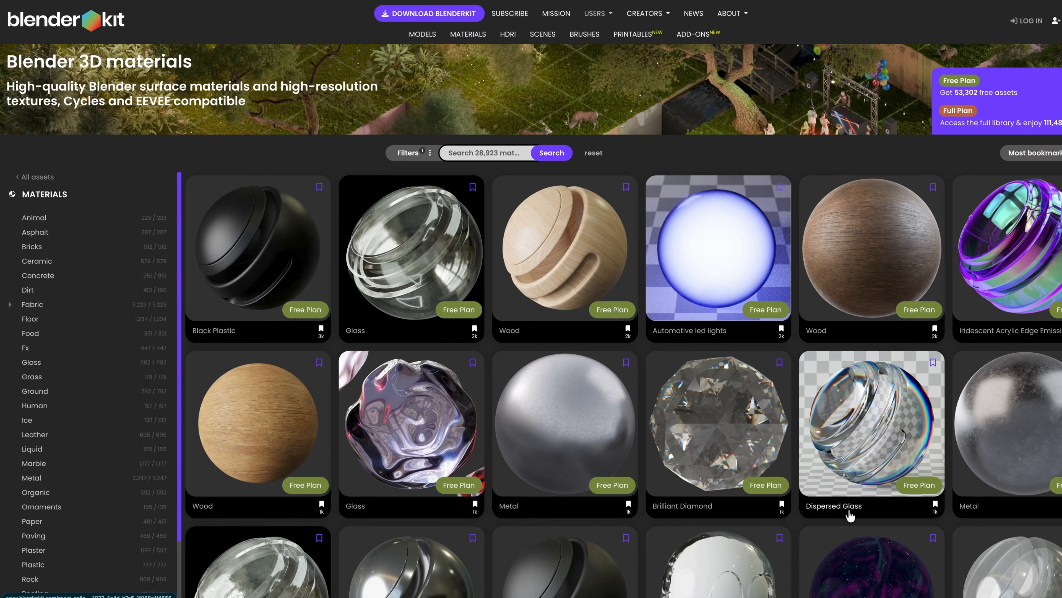
click(947, 205)
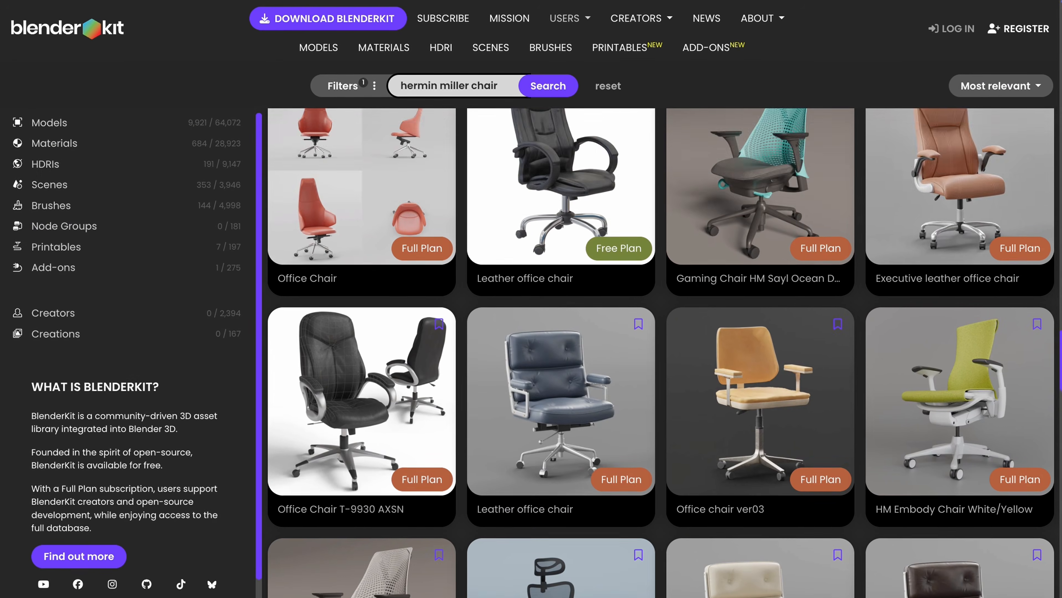
Browse the BlenderKit search results for "hermin miller chair" and open one of the chair models
scroll(660, 352, down, 2)
click(955, 292)
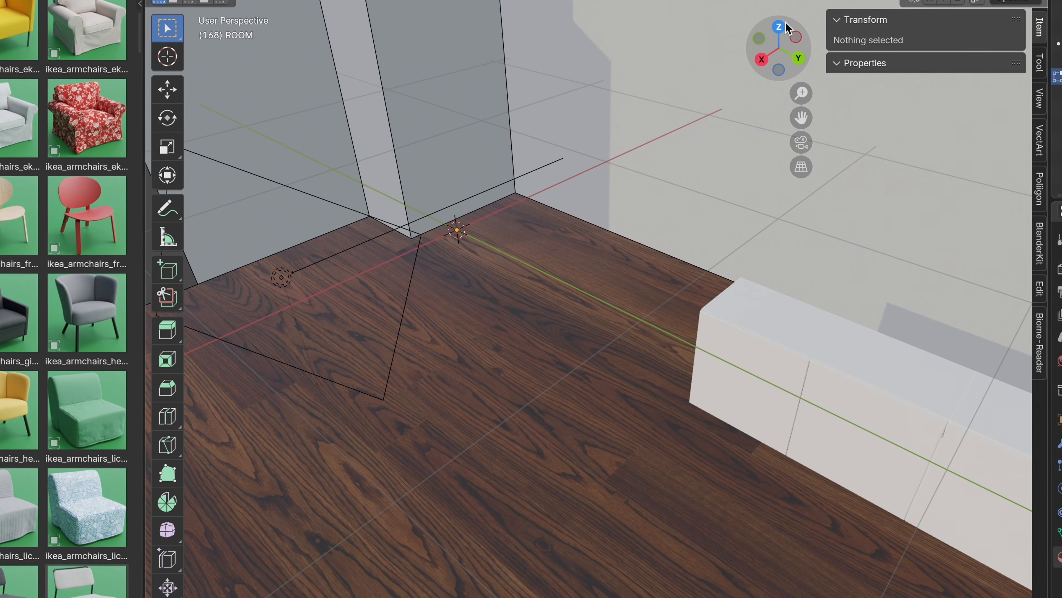
Position the white three-door cabinet along the room's edge in top view and drop an ikea_cabinet_besta_3_doors_180x42x65_white_glossy asset onto the floor
click(782, 26)
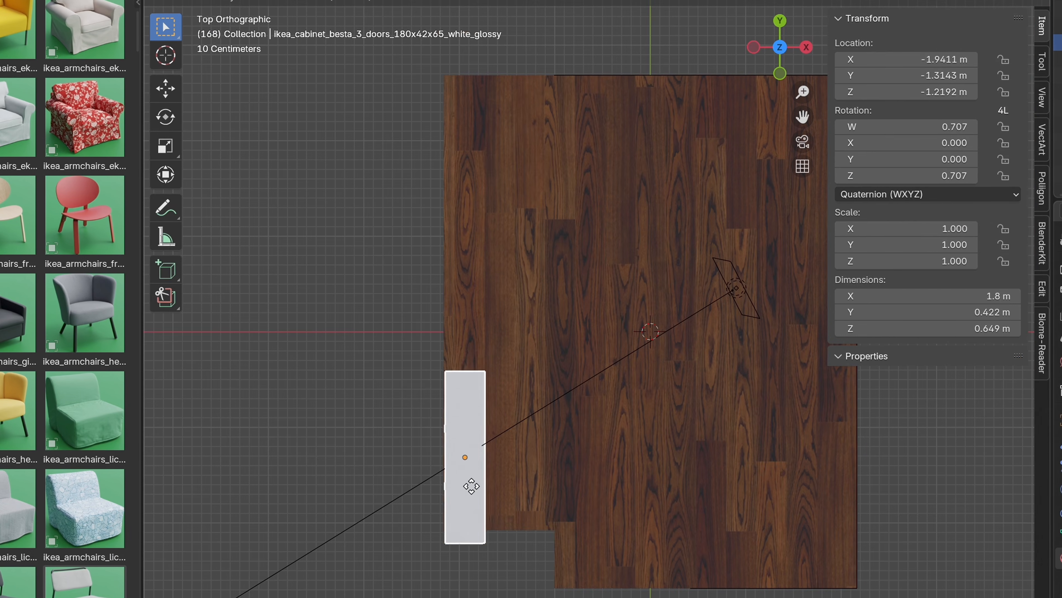
click(479, 469)
middle_drag(479, 469, 451, 331)
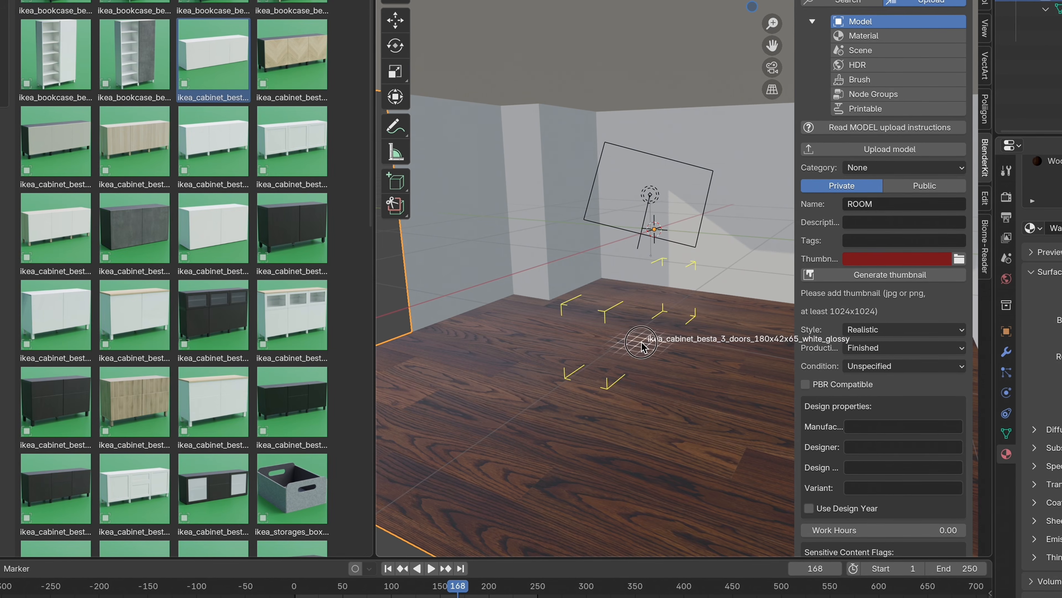
mouse_move(641, 346)
mouse_down()
mouse_move(656, 345)
mouse_move(646, 349)
mouse_up()
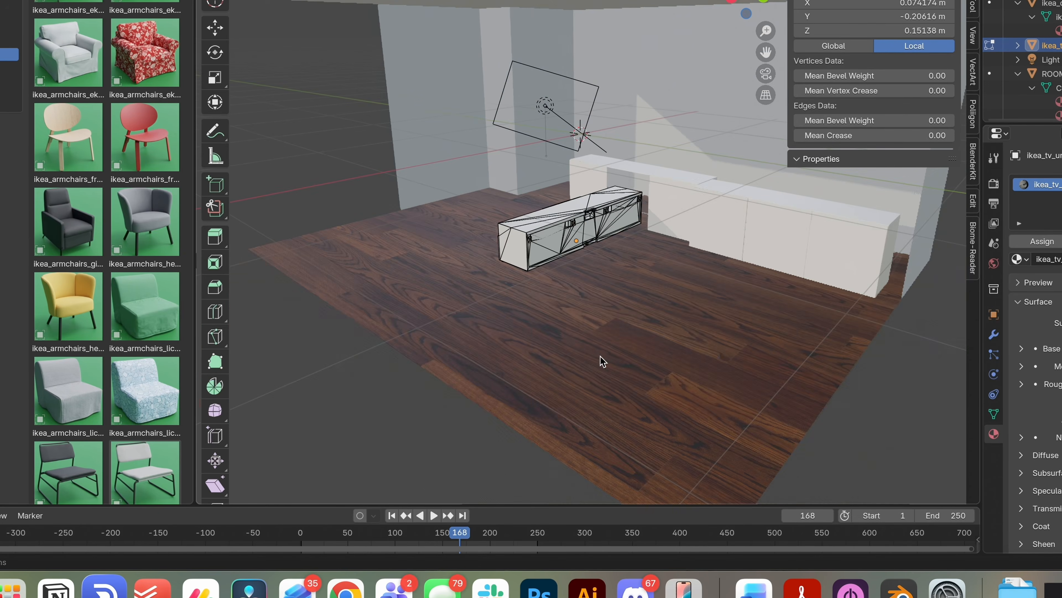
Examine the imported furniture's mesh topology and toggle wireframe shading to compare the imported cabinet with the self-made version
scroll(600, 356, up, 5)
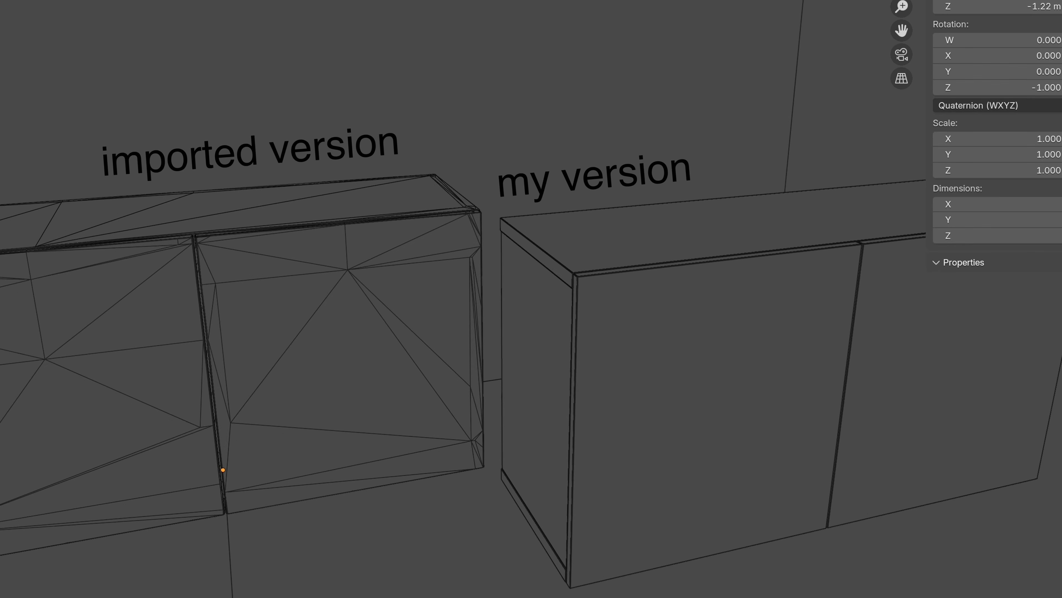
key(shift+z)
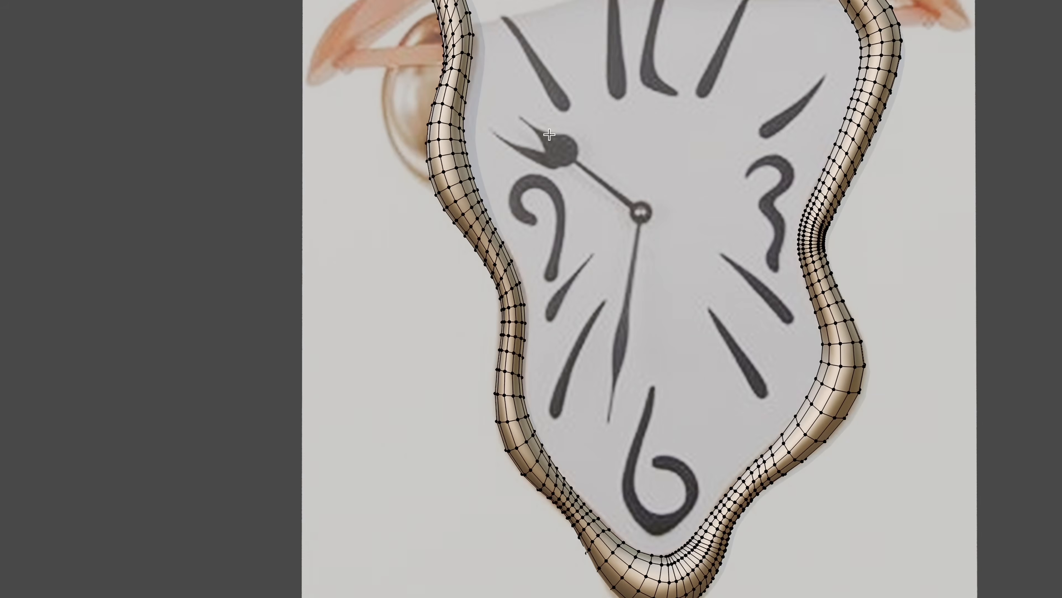
middle_drag(355, 159, 478, 131)
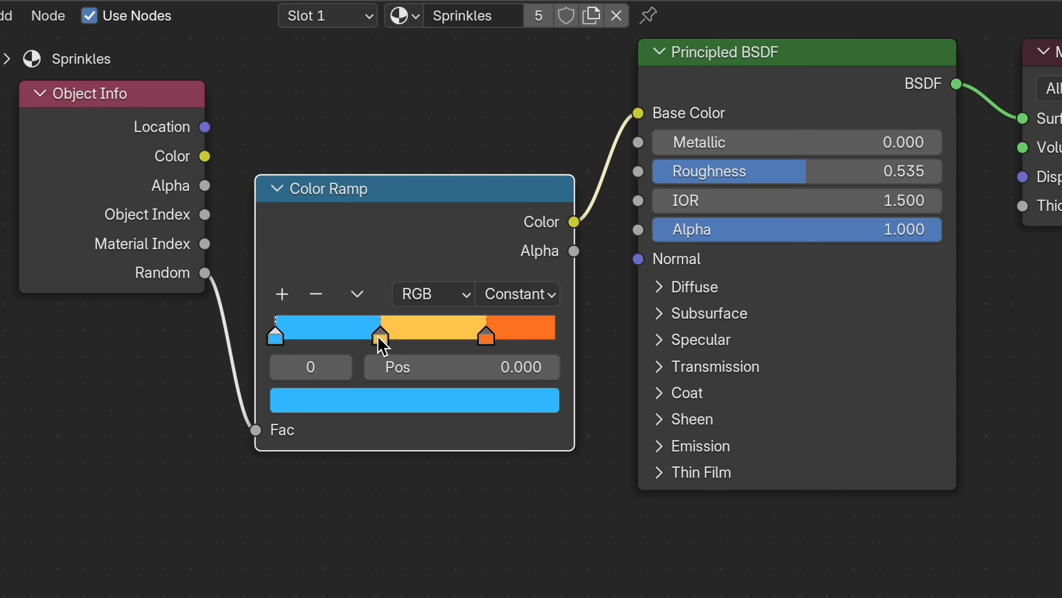
Move the yellow stop of the Sprinkles material's Color Ramp closer to the blue stop
drag(378, 338, 349, 344)
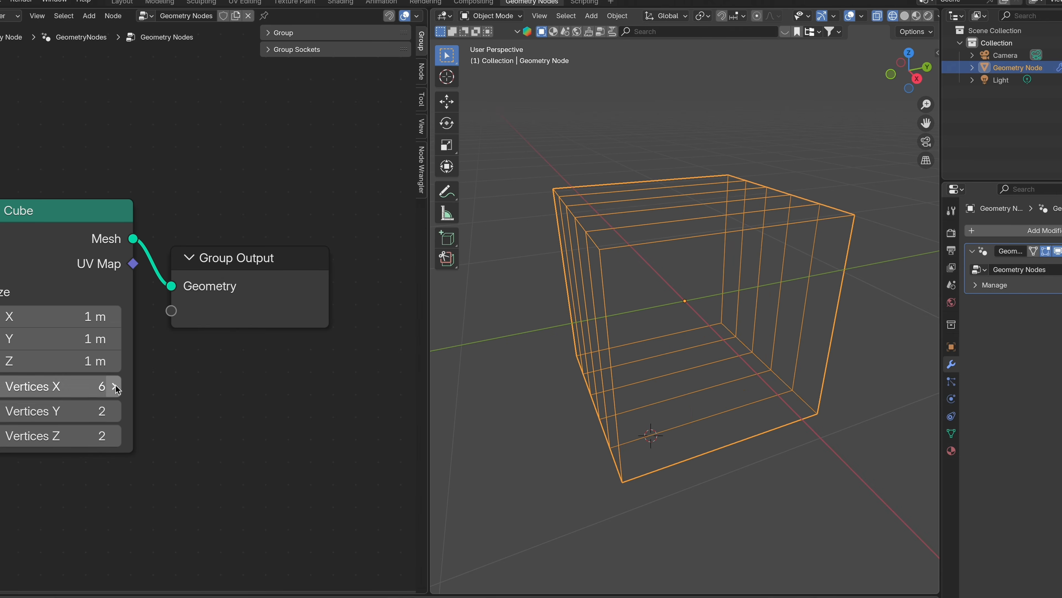
Increase the Cube node's Vertices Y count by one
click(115, 411)
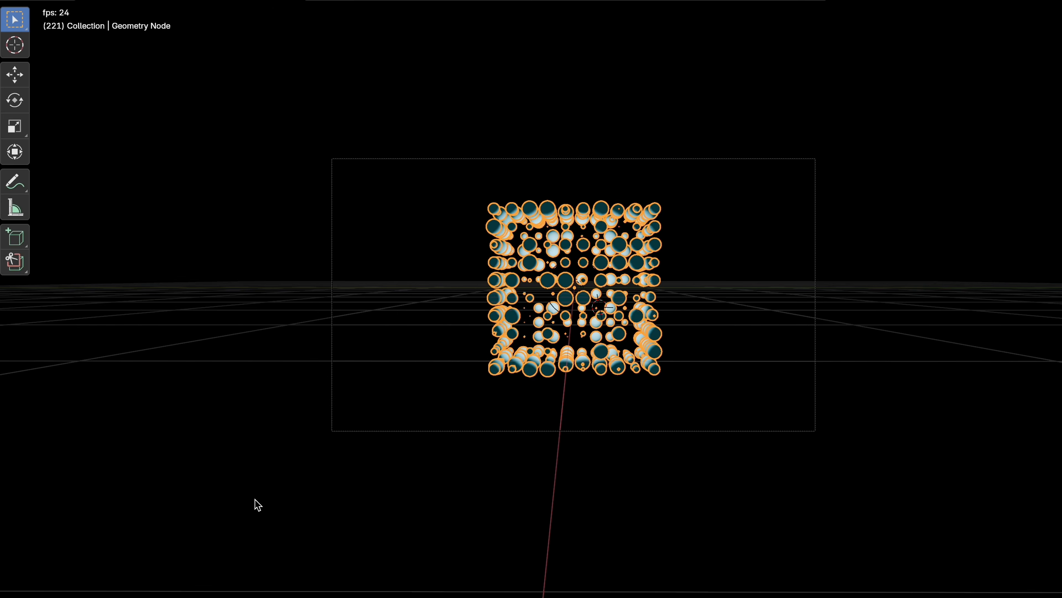
key(super+alt+Escape)
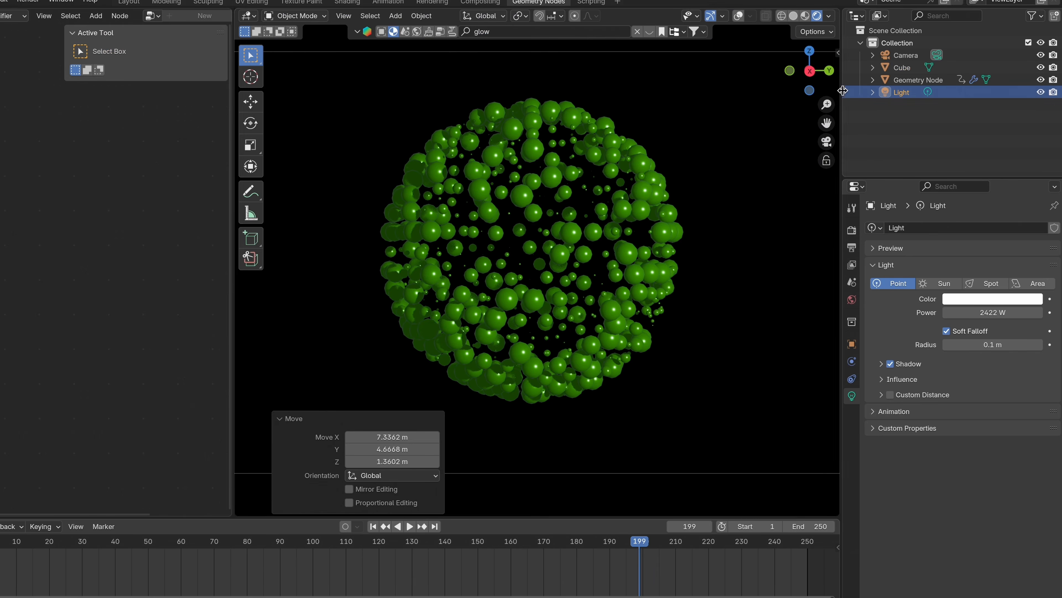
Show the selected light's transform properties beside the green sphere cluster
key(n)
click(685, 106)
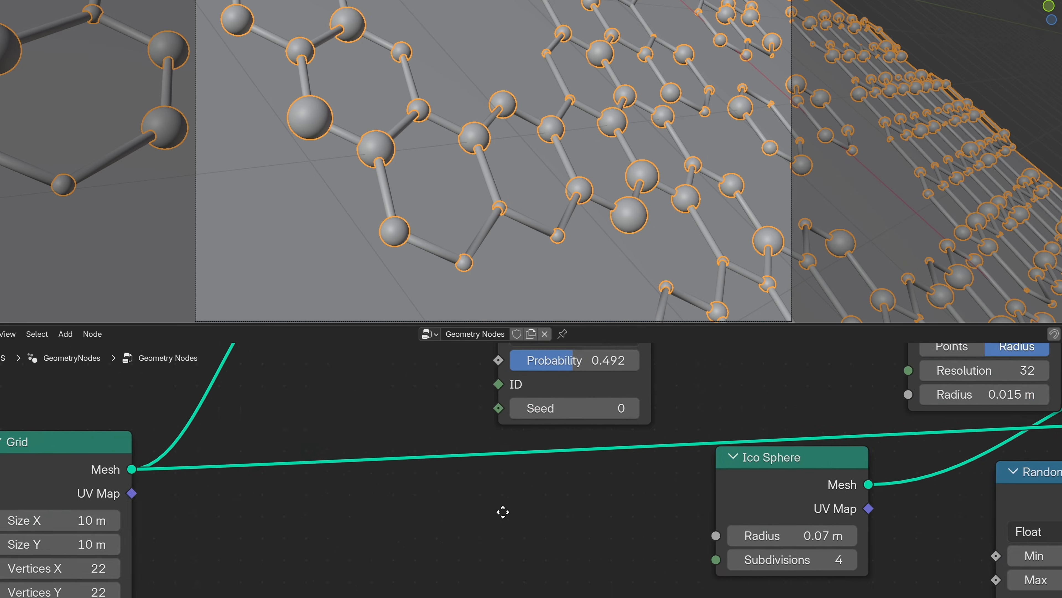
Select the Ico Sphere node in the geometry node tree of the molecule-like grid
middle_drag(503, 511, 154, 500)
click(385, 527)
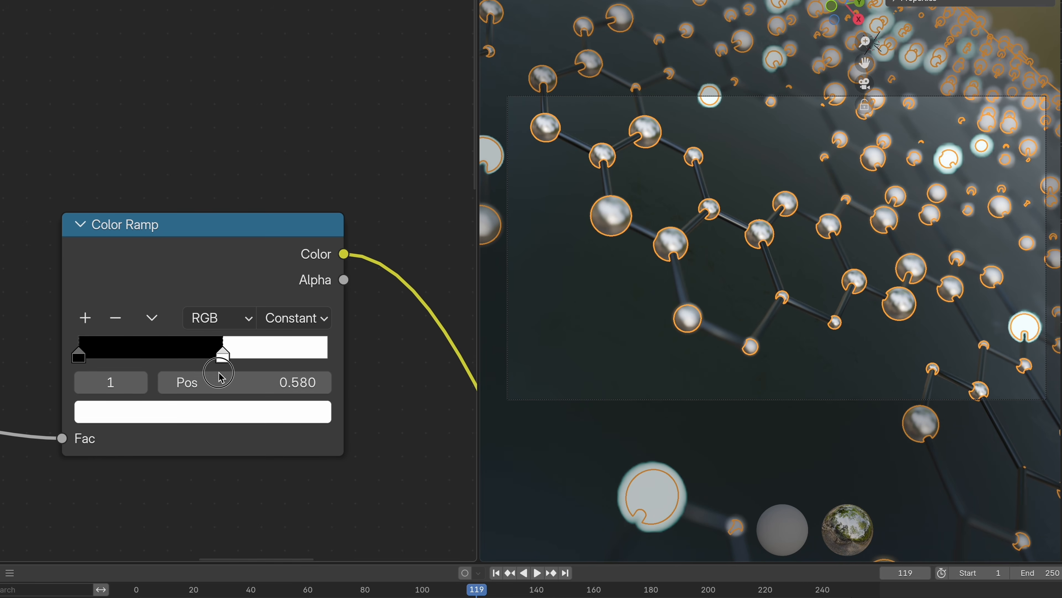
Move the Color Ramp's white stop closer to the black stop and shift the glowing spheres' Emission color to magenta
drag(221, 378, 184, 379)
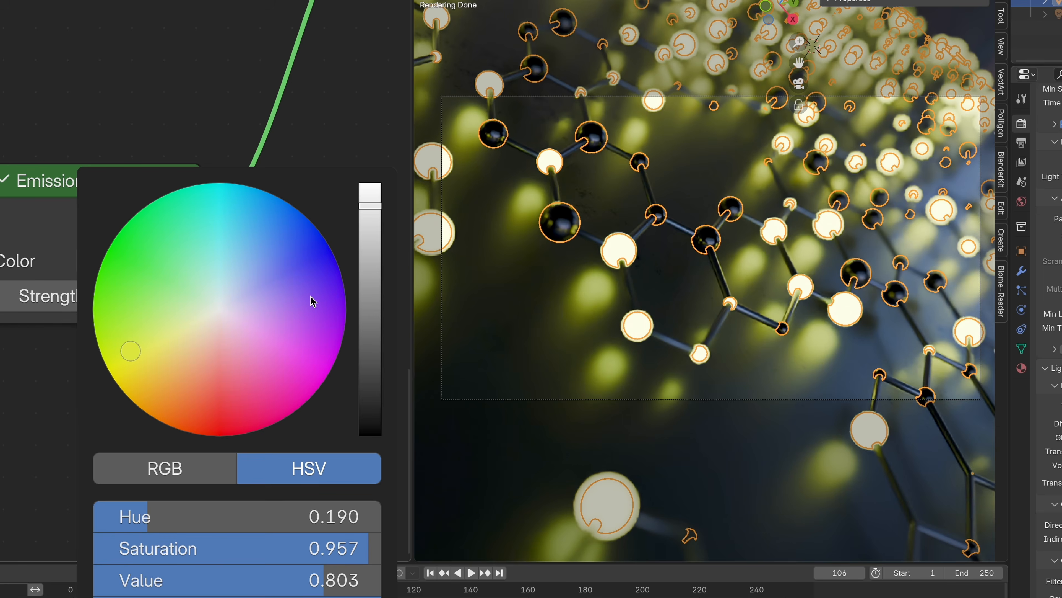
drag(311, 301, 315, 372)
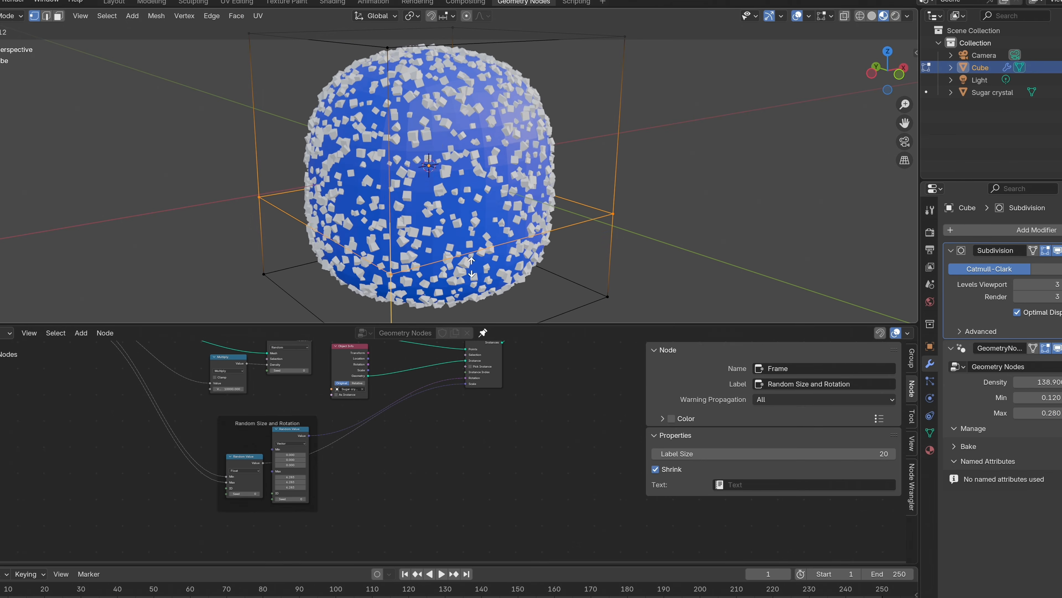
Raise the Max value of the sugar crystals in the Cube's Geometry Nodes modifier
drag(1053, 412, 1058, 412)
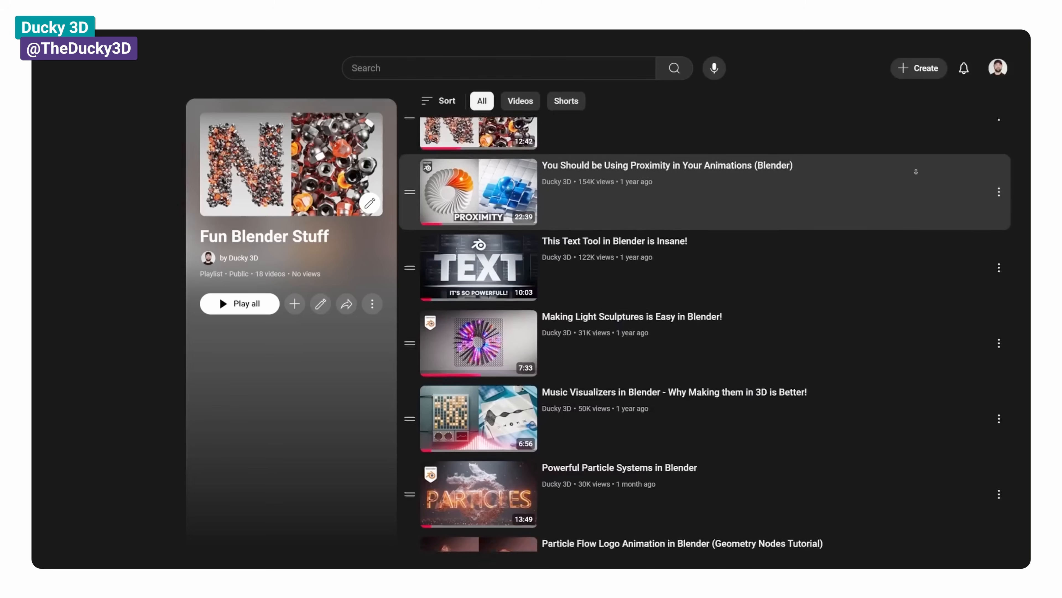
Browse the videos in the Fun Blender Stuff playlist on YouTube
scroll(916, 172, down, 3)
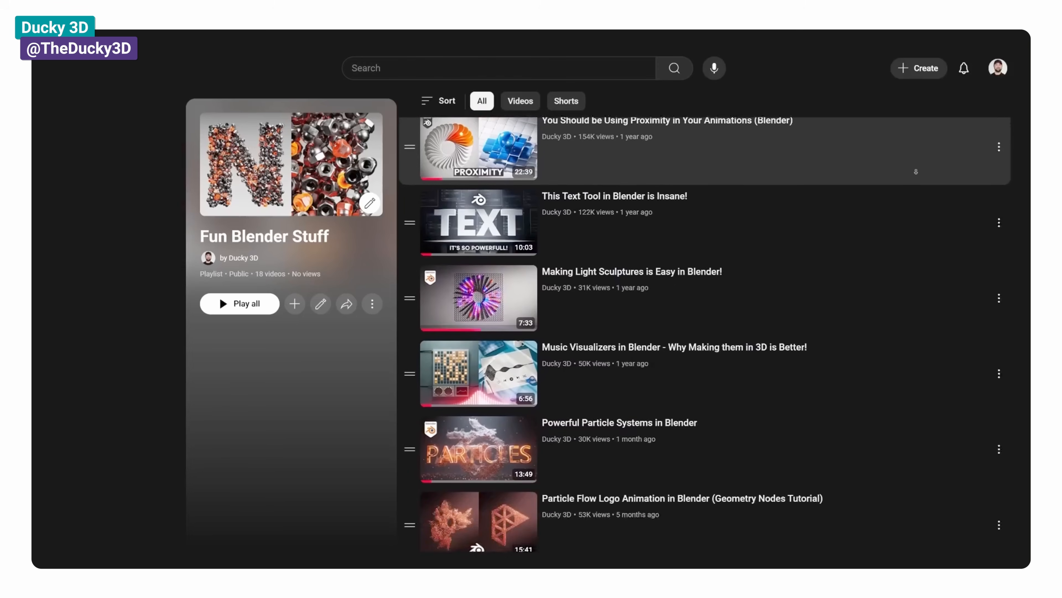
scroll(916, 171, down, 5)
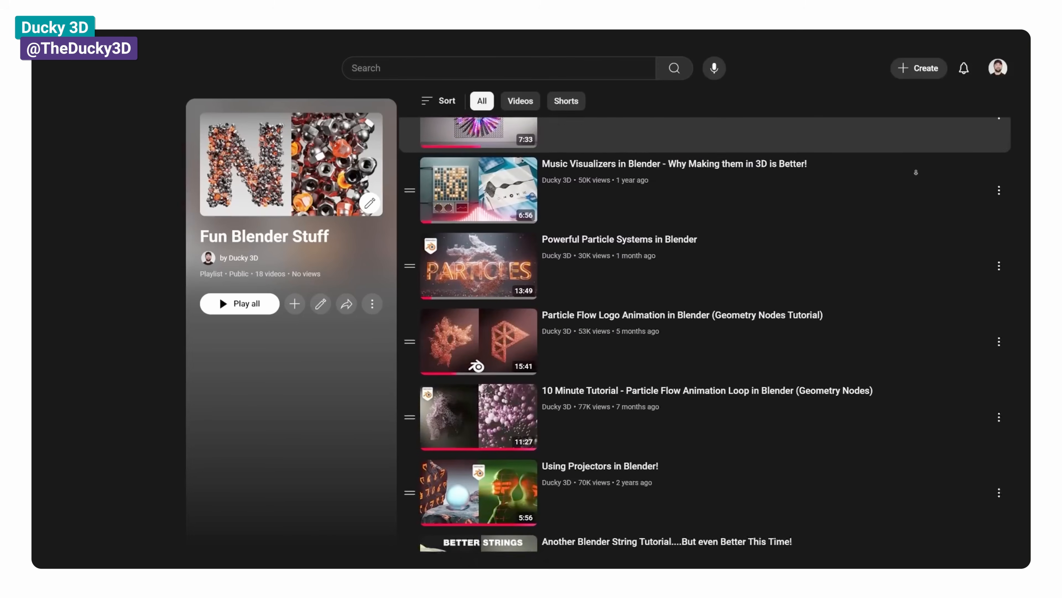
scroll(916, 172, down, 4)
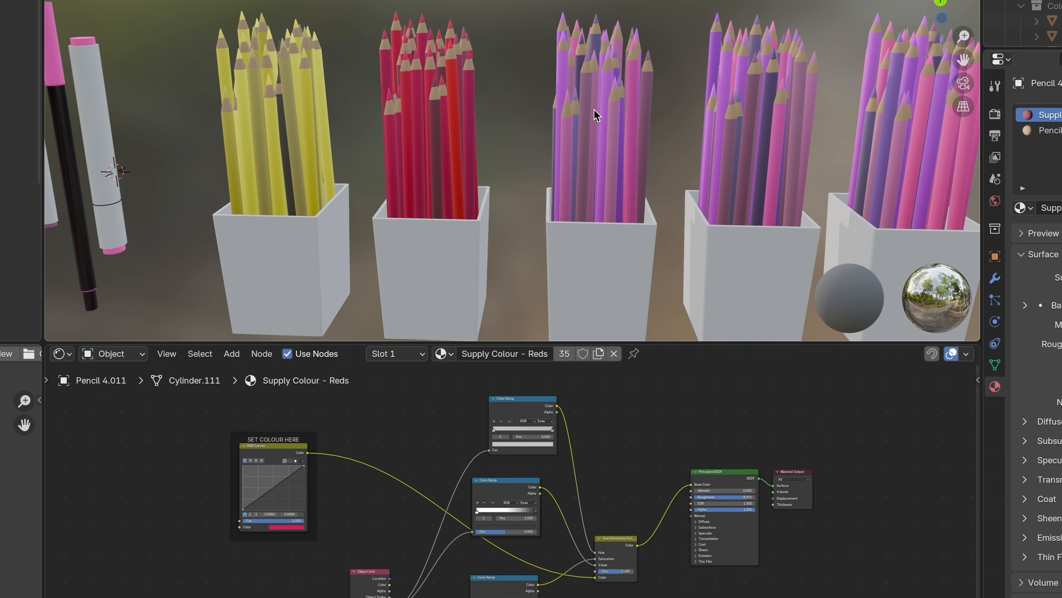
Link the purple supply material to the third cup's pencils and assign a different supply colour to the selected pencil in the fourth cup
scroll(534, 176, up, 3)
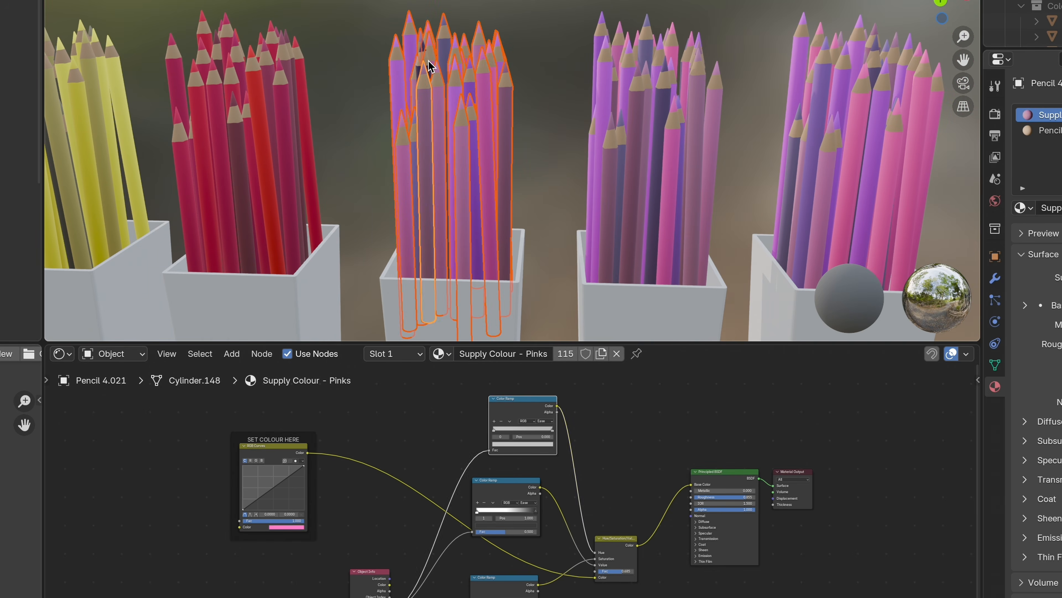
key(ctrl+l)
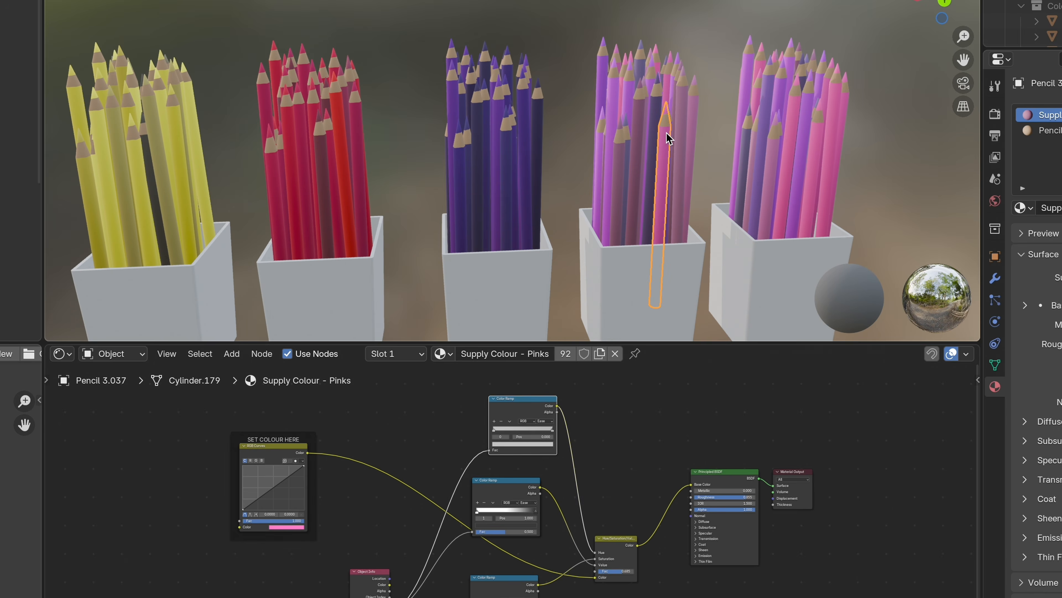
click(450, 354)
click(510, 425)
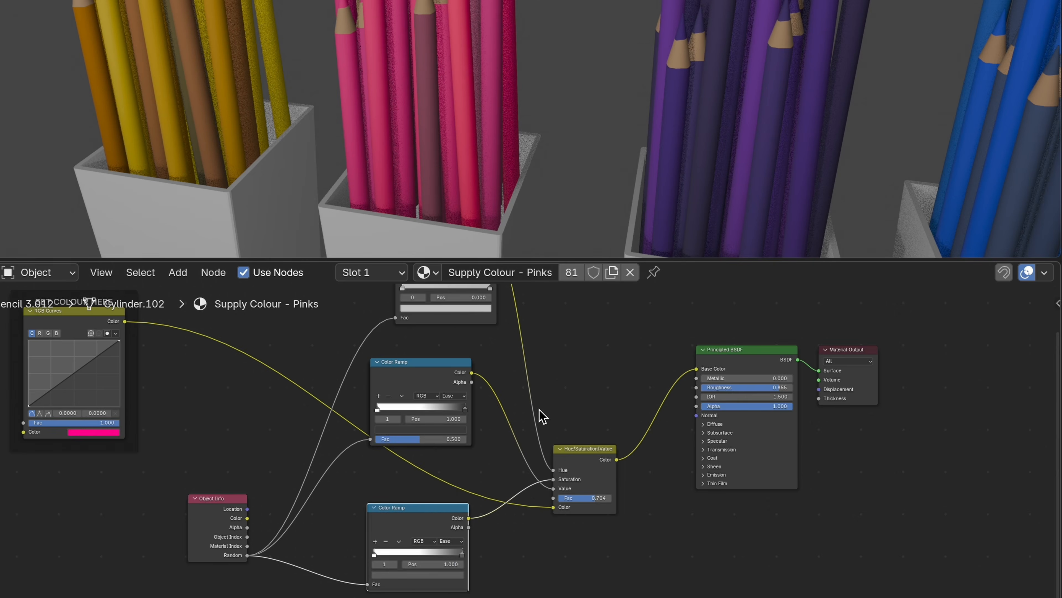
Adjust the lower Color Ramp and the SET COLOUR HERE colour of the Supply Colour - Pinks material
click(424, 566)
drag(602, 494, 618, 502)
click(125, 434)
drag(146, 356, 150, 364)
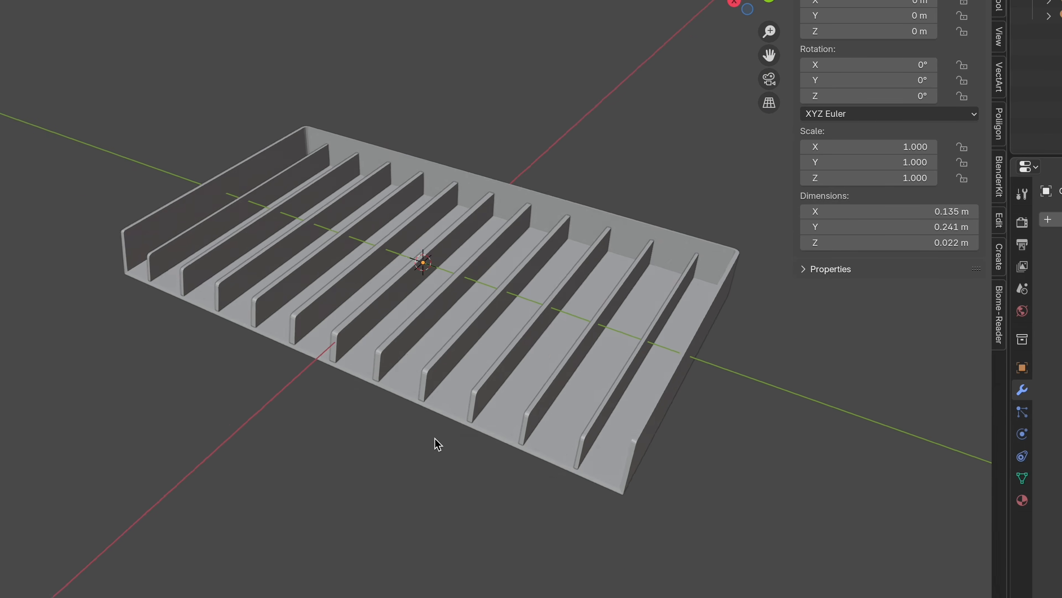
Increase the Array modifier's count on Alcohol Marker.001 to fill the slots of the storage tray with markers
middle_drag(434, 439, 591, 430)
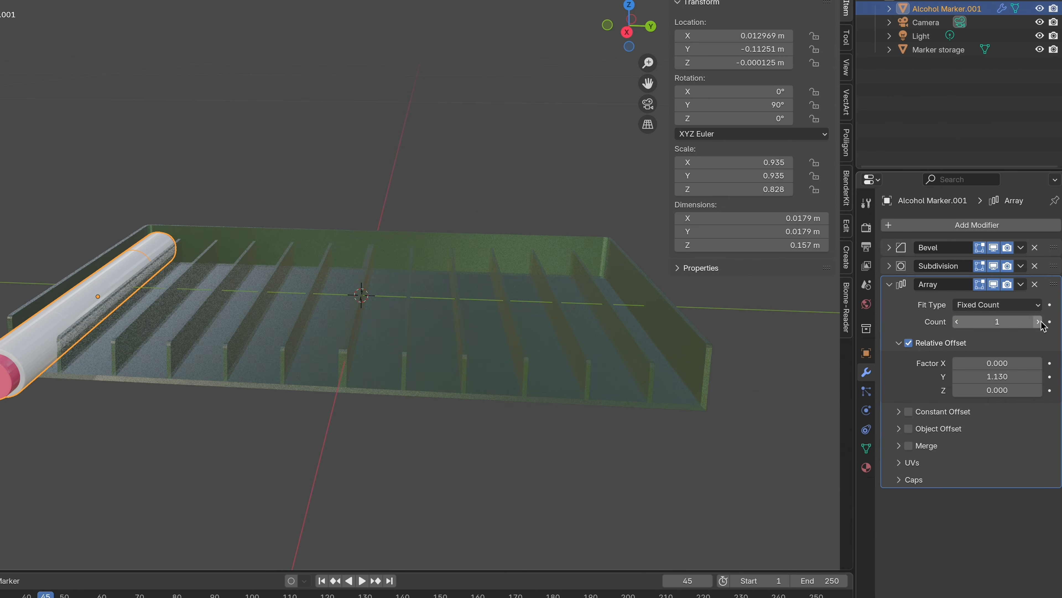
click(1061, 331)
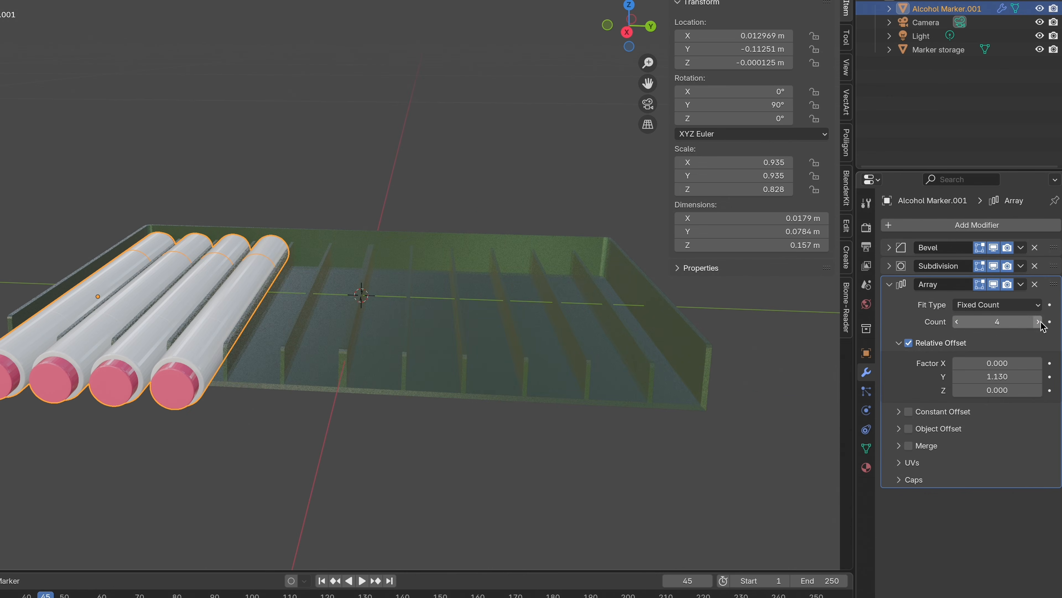
click(1039, 322)
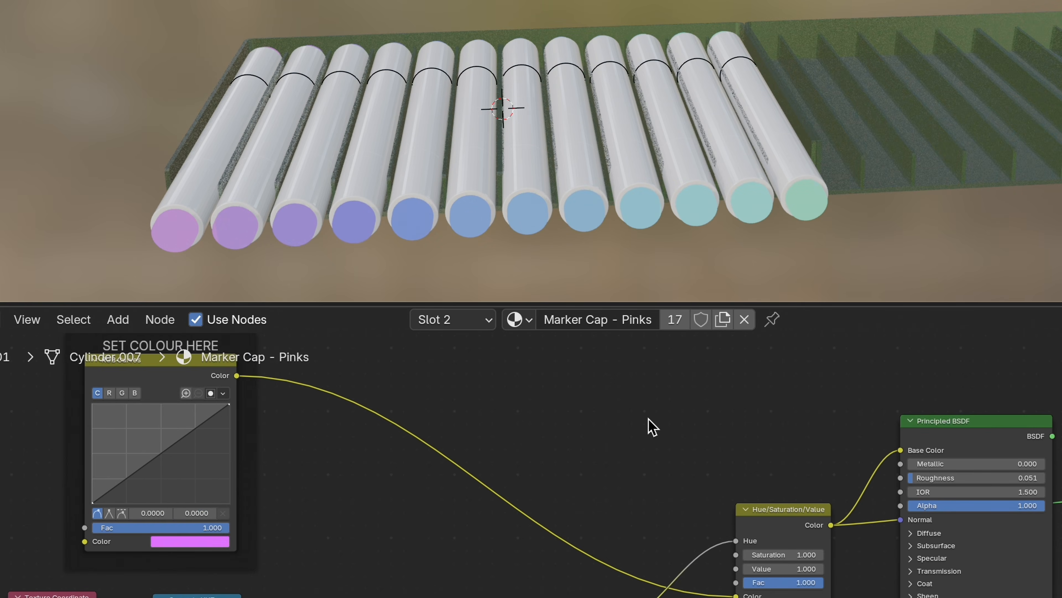
Duplicate the marker tray along the Z axis
key(shift+d)
key(z)
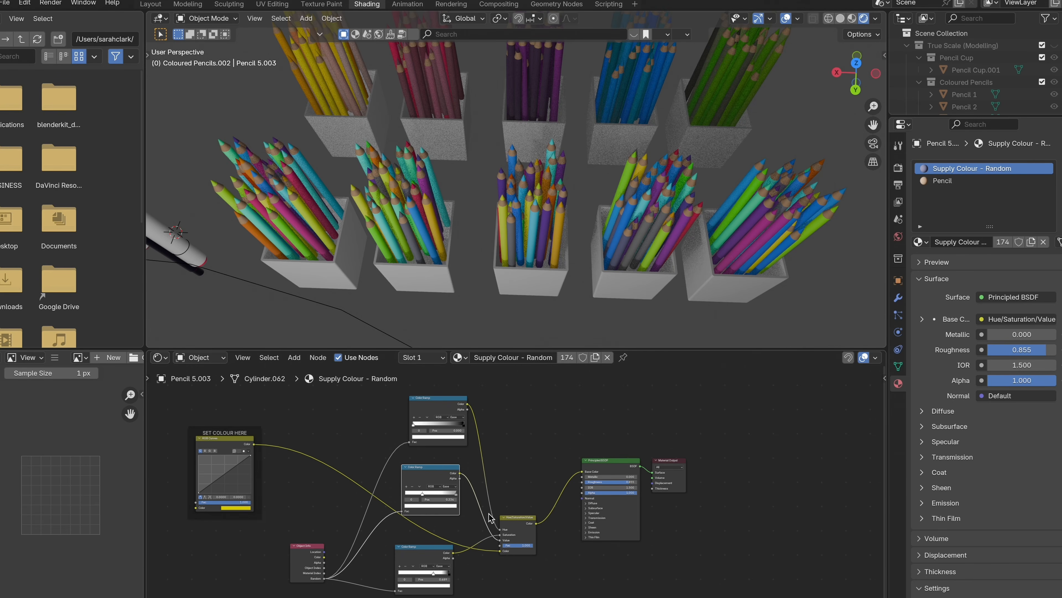
Change the SET COLOUR HERE colour of the Supply Colour - Random pencil material
click(227, 510)
mouse_move(264, 437)
mouse_down()
mouse_move(268, 470)
mouse_move(281, 422)
mouse_move(279, 442)
mouse_up()
drag(258, 483, 238, 480)
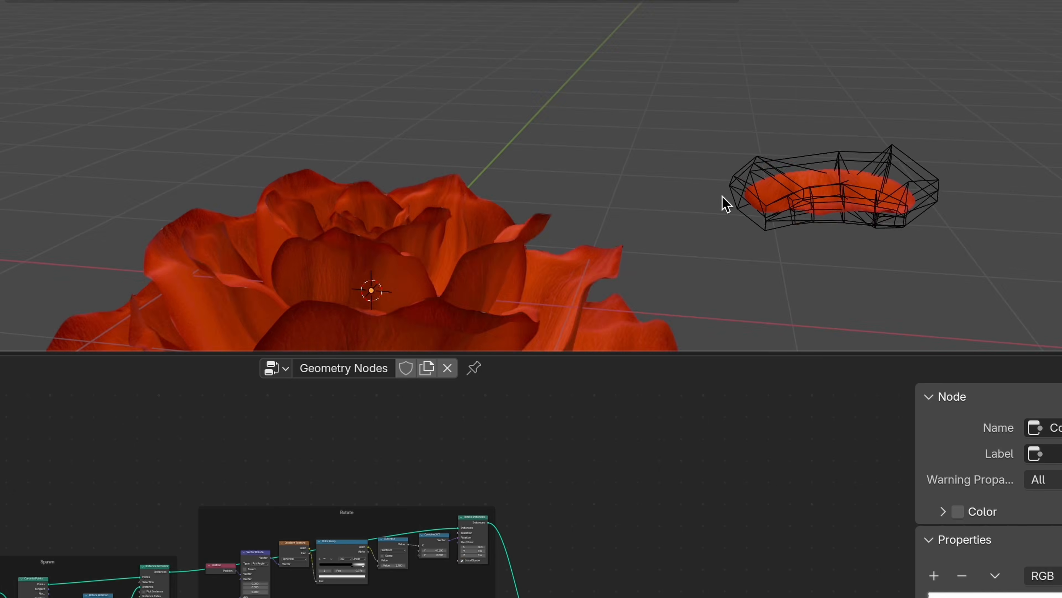
middle_drag(723, 202, 505, 304)
middle_drag(142, 275, 678, 396)
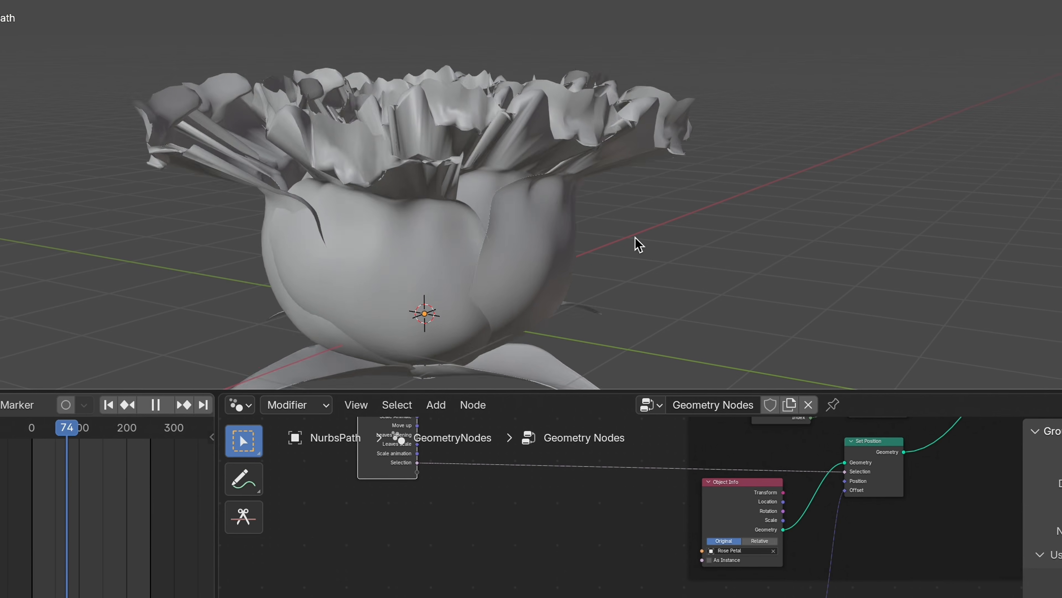
middle_drag(765, 159, 621, 327)
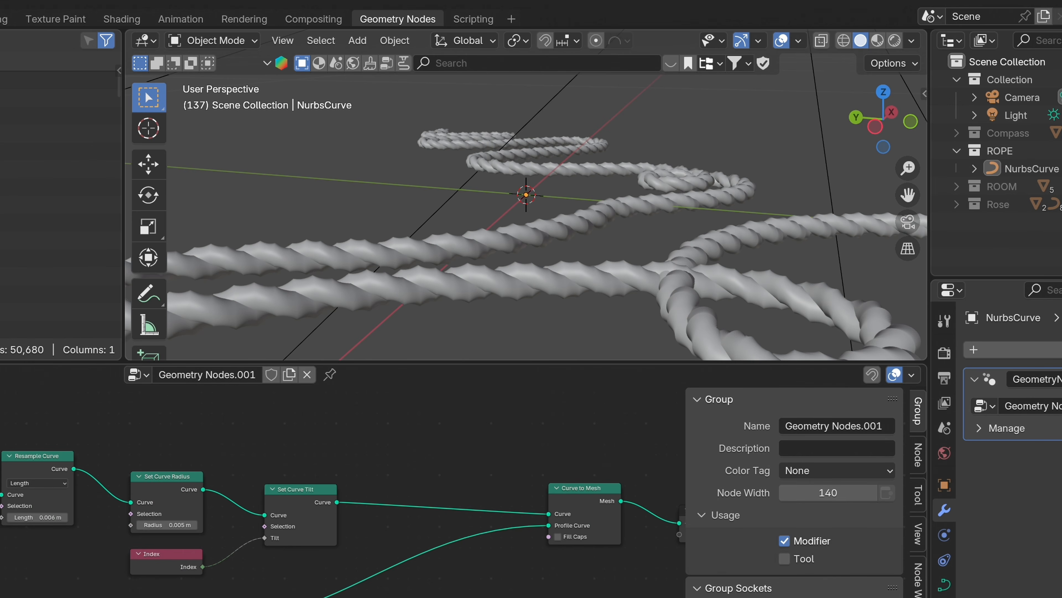
Draw a looping freehand curve beside the compass following the rope in the reference drawing
key(Return)
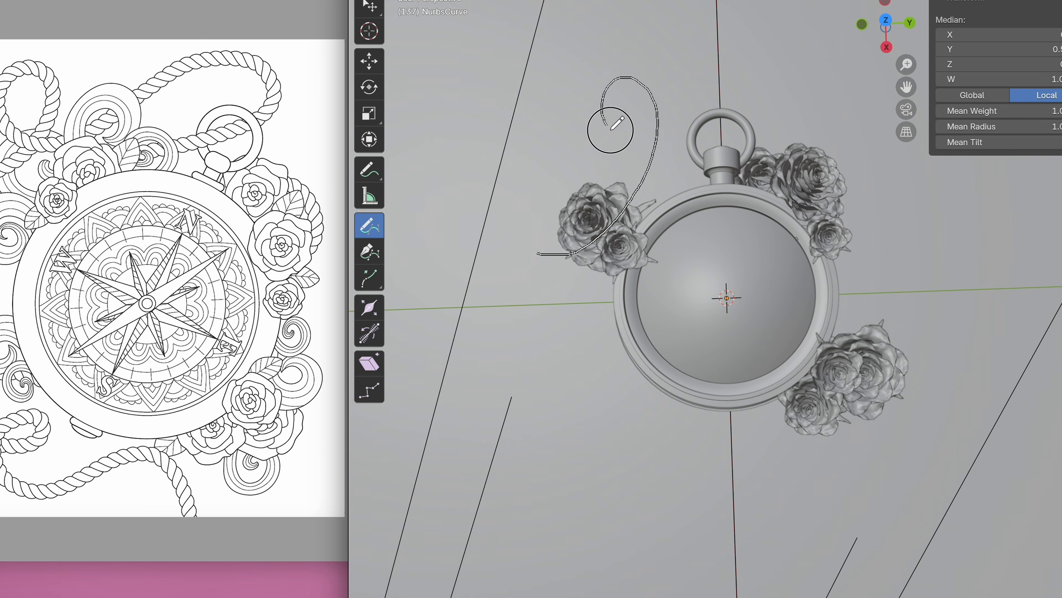
drag(608, 238, 582, 444)
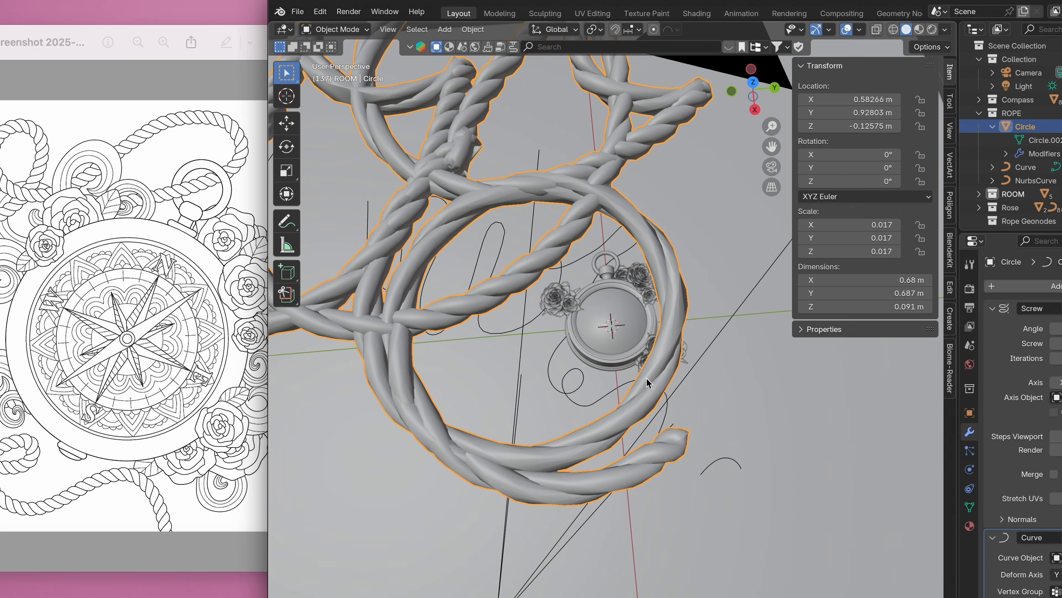
Move a control point of the rope's NurbsCurve near the compass, constrained to the global Z axis
middle_drag(653, 376, 821, 347)
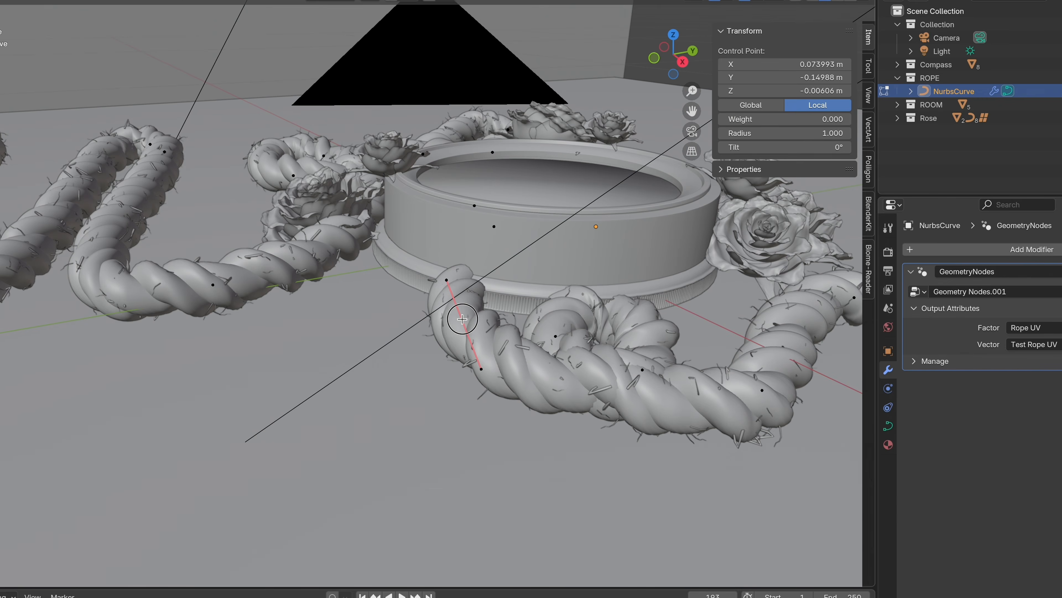
key(g)
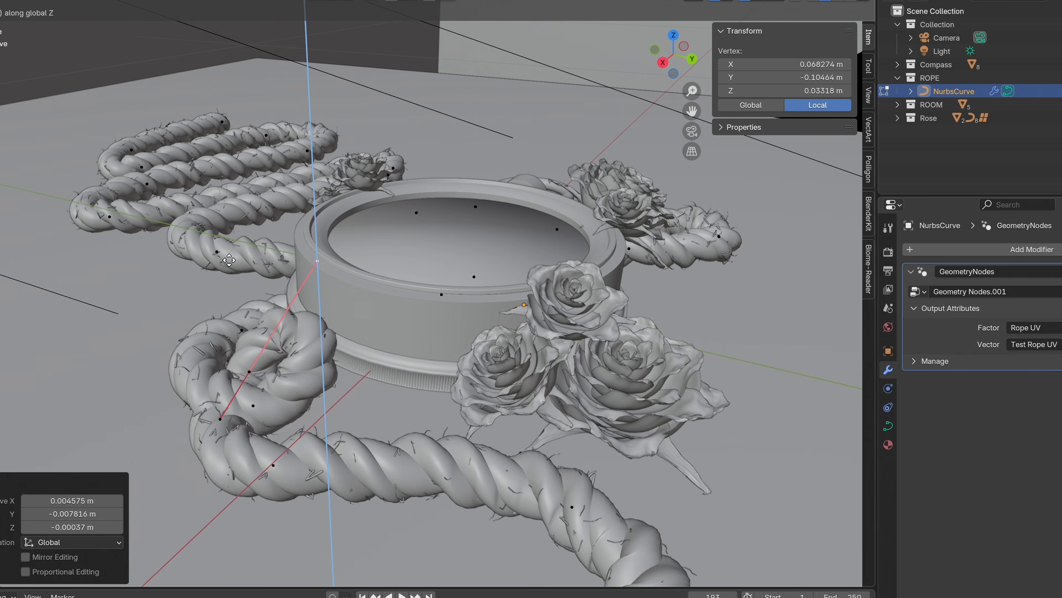
click(229, 260)
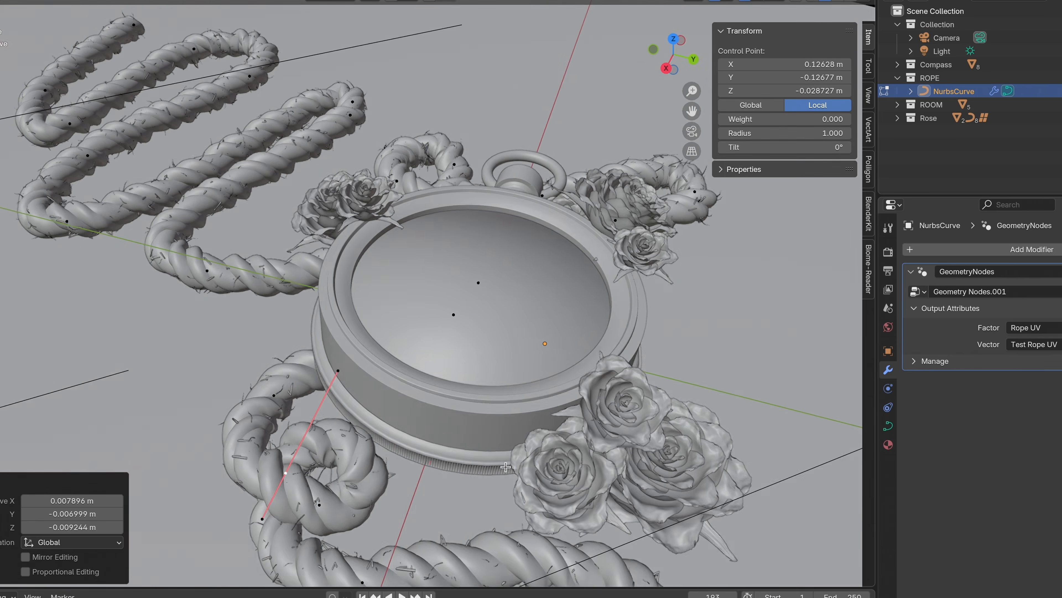
middle_drag(481, 477, 569, 316)
scroll(514, 489, down, 5)
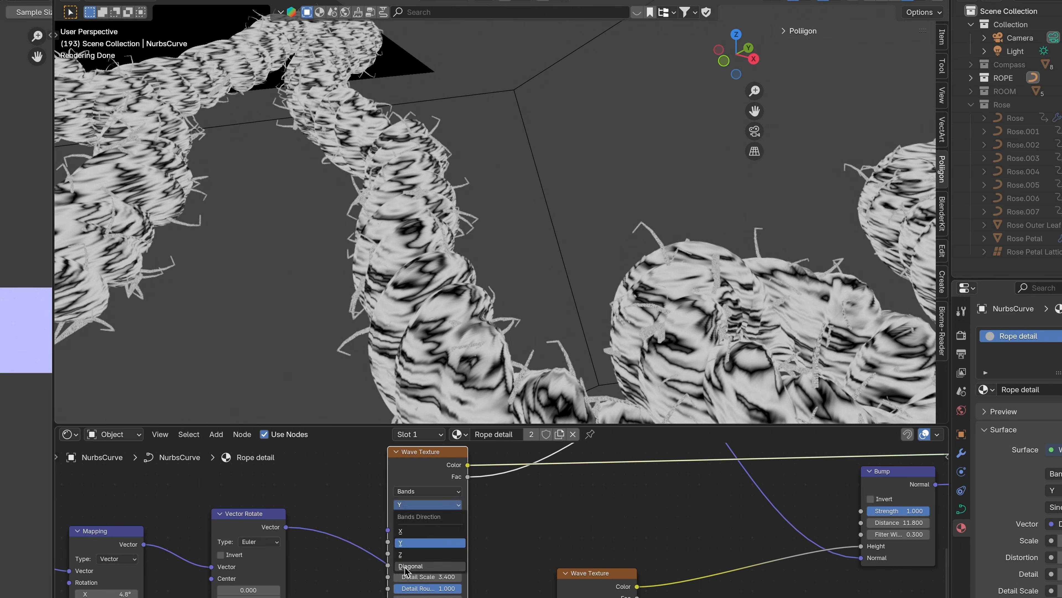
Set the Wave Texture's bands direction to Diagonal in the Rope detail material
click(405, 567)
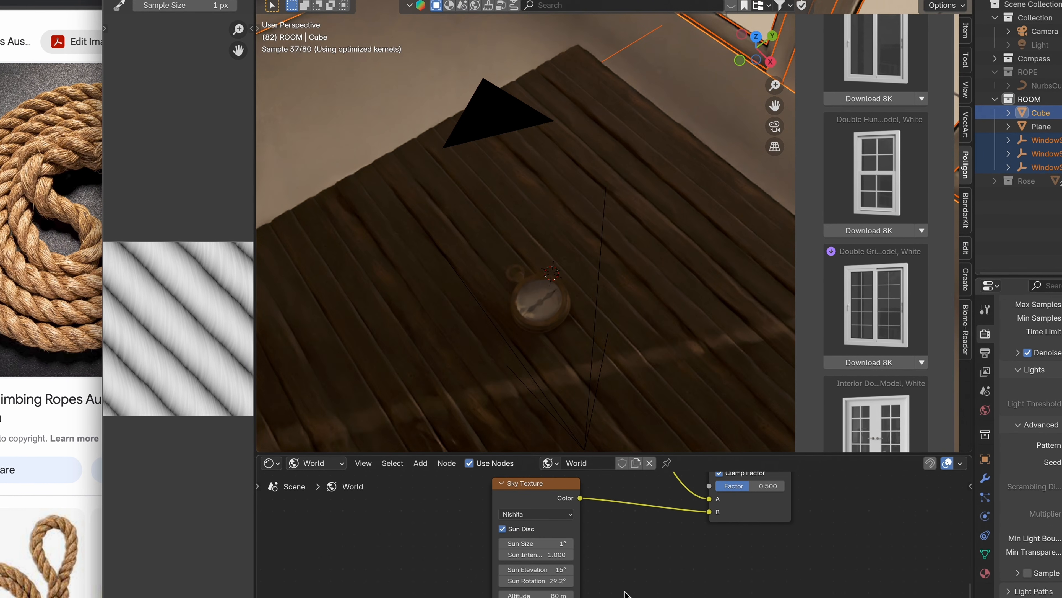
Show the ROPE collection in the rendered view of the compass on the wooden table
key(Return)
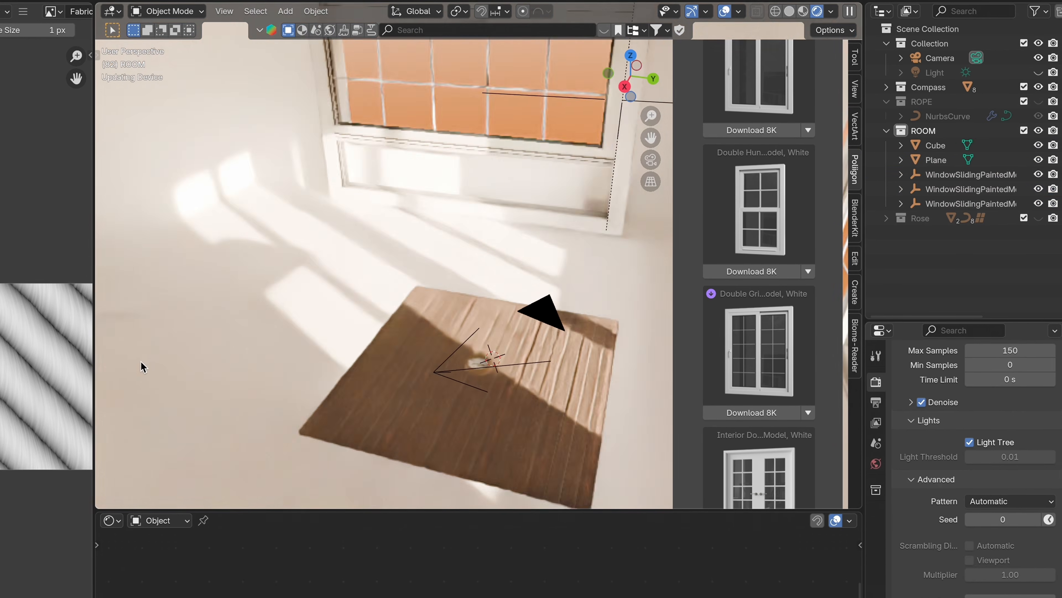
middle_drag(142, 367, 200, 383)
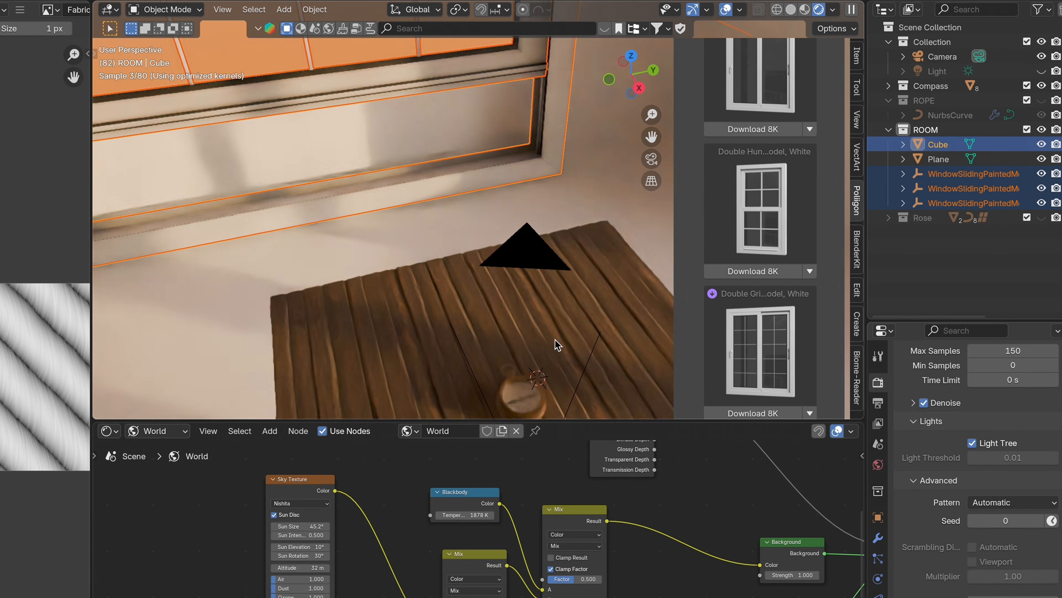
scroll(446, 166, down, 8)
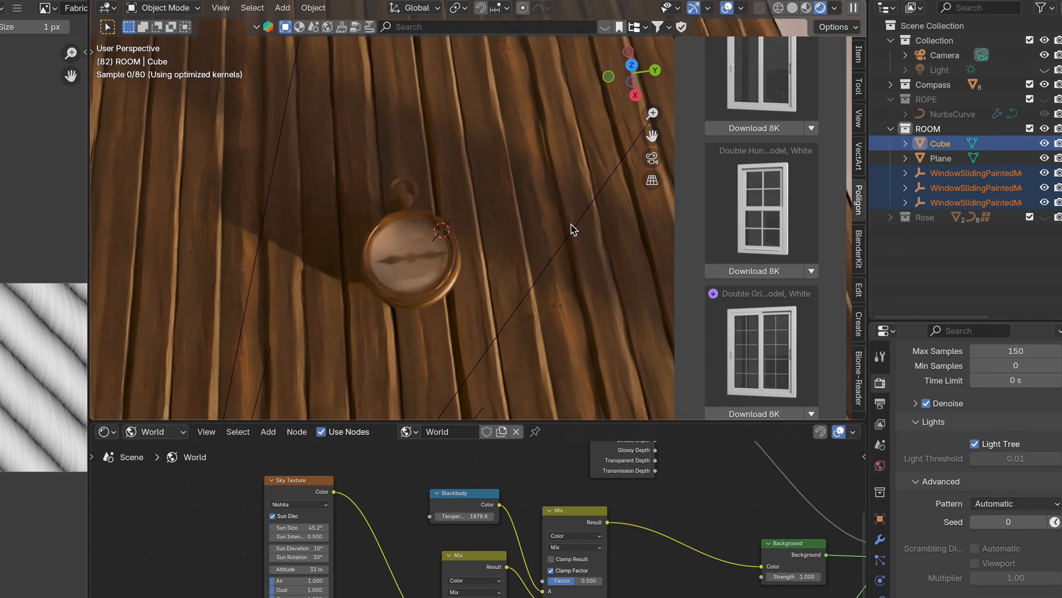
middle_drag(571, 224, 581, 302)
click(1045, 99)
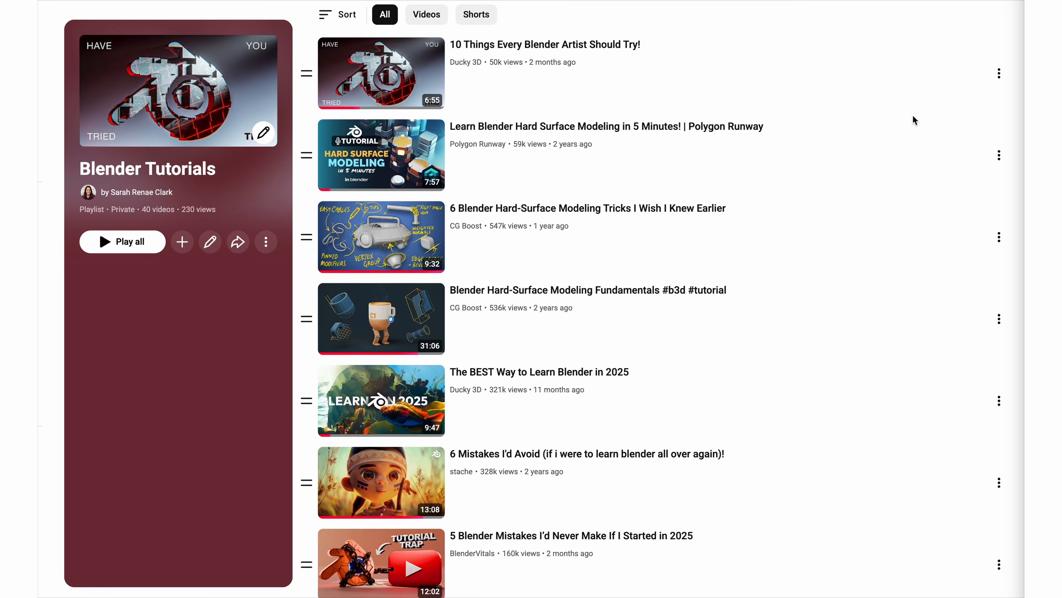
Browse the videos in the Blender Tutorials playlist on YouTube
scroll(914, 120, down, 6)
scroll(913, 116, down, 9)
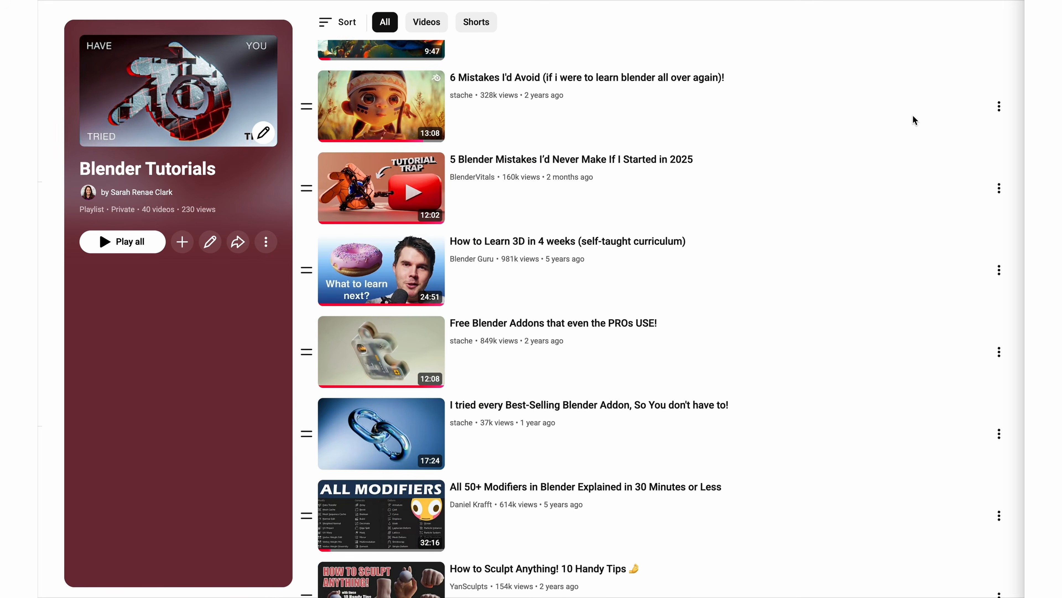
scroll(913, 120, down, 20)
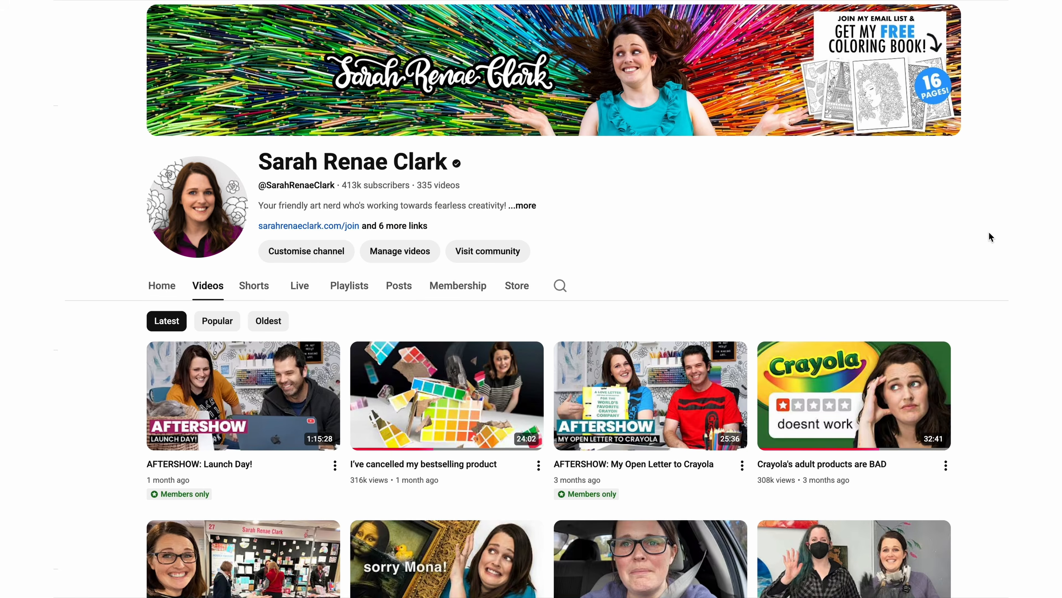
Browse the channel's latest uploads on YouTube down to the older videos
scroll(989, 232, down, 9)
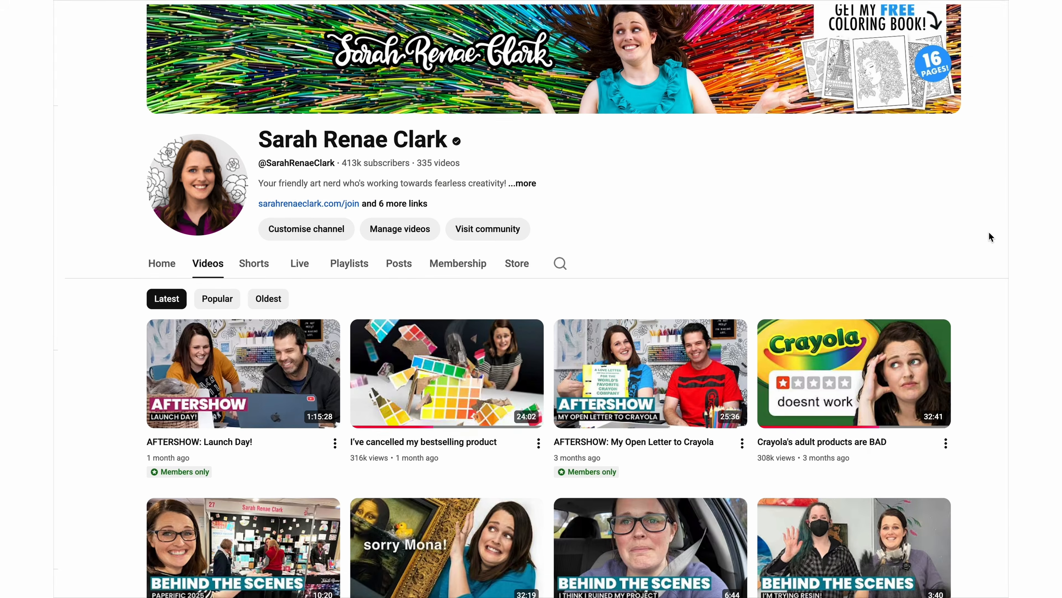
scroll(989, 232, down, 6)
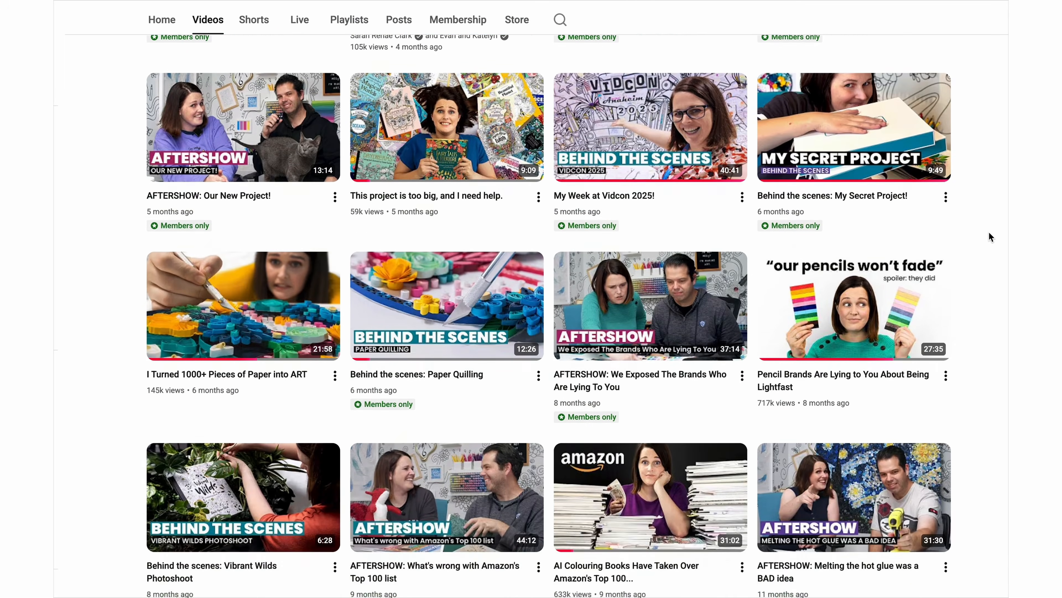